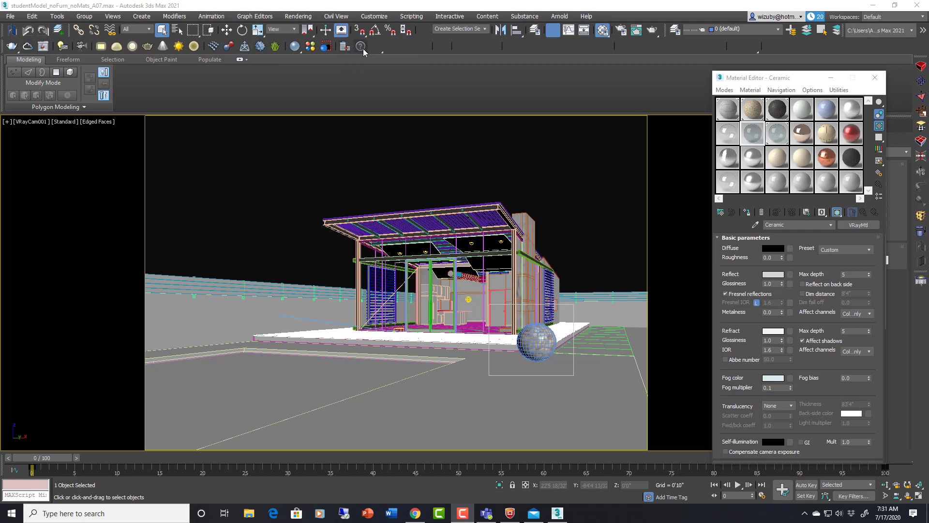
Step: Open the V-Ray Asset Browser to the V-Ray Material Library's Concrete materials
{"action": "right_click", "coordinate": [925, 307]}
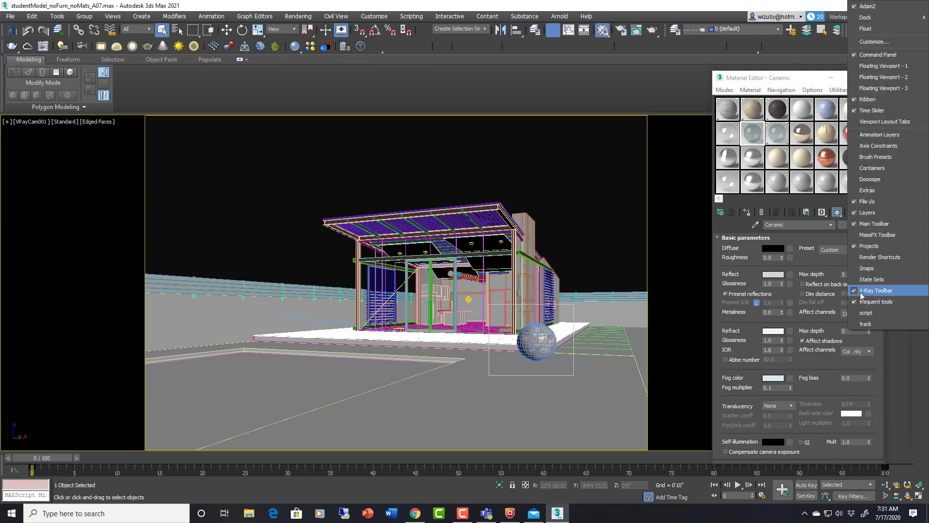
{"action": "left_click", "coordinate": [306, 48]}
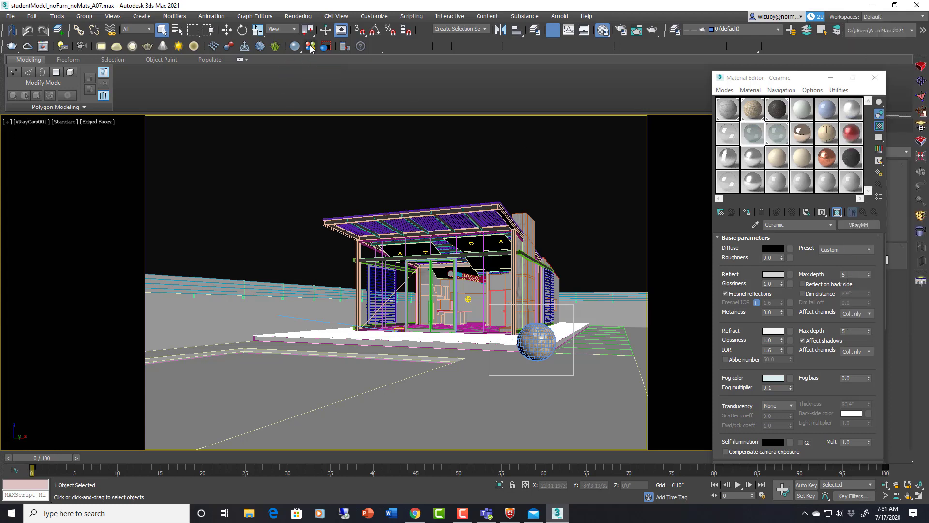
{"action": "left_click", "coordinate": [311, 47]}
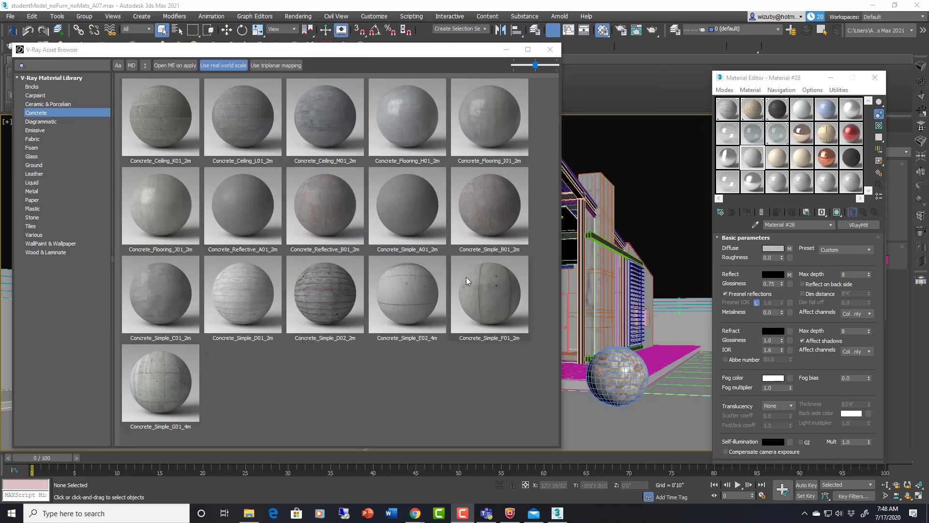
Step: Add Concrete_Simple_D02 to the scene, apply it to the selected sphere, and view its bitmap map
{"action": "right_click", "coordinate": [335, 298]}
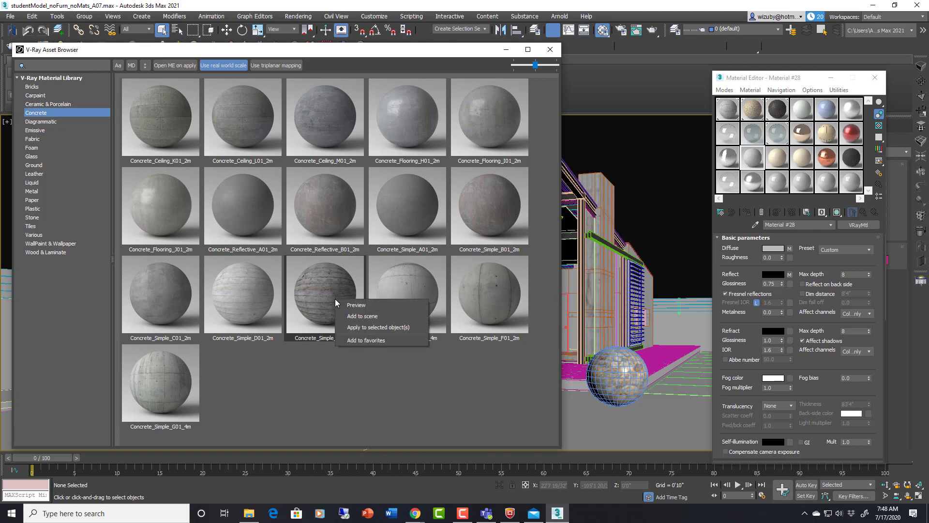
{"action": "left_click", "coordinate": [388, 317]}
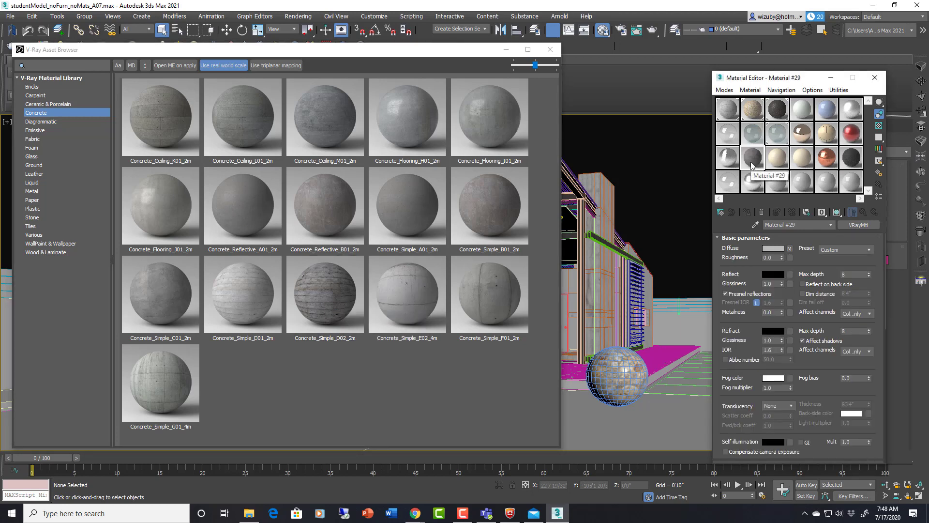
{"action": "left_click", "coordinate": [628, 379]}
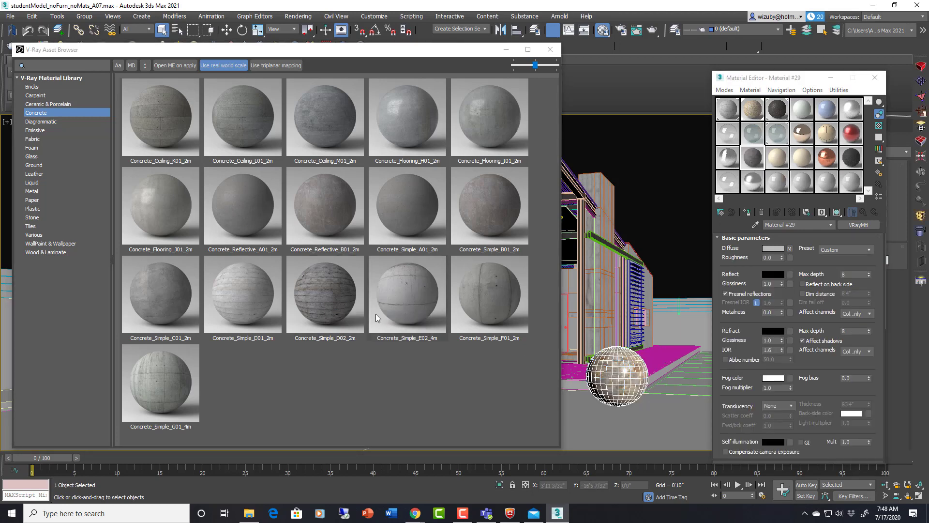
{"action": "right_click", "coordinate": [330, 297]}
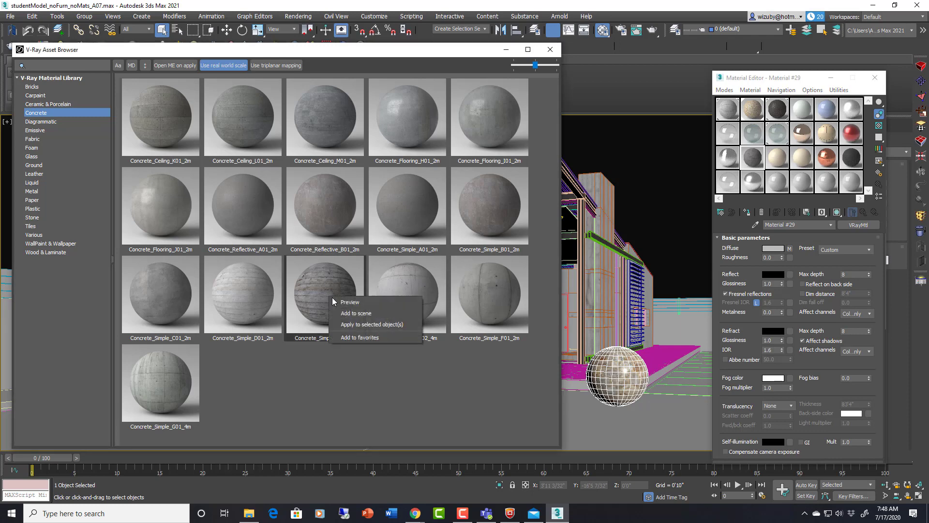
{"action": "left_click", "coordinate": [382, 324]}
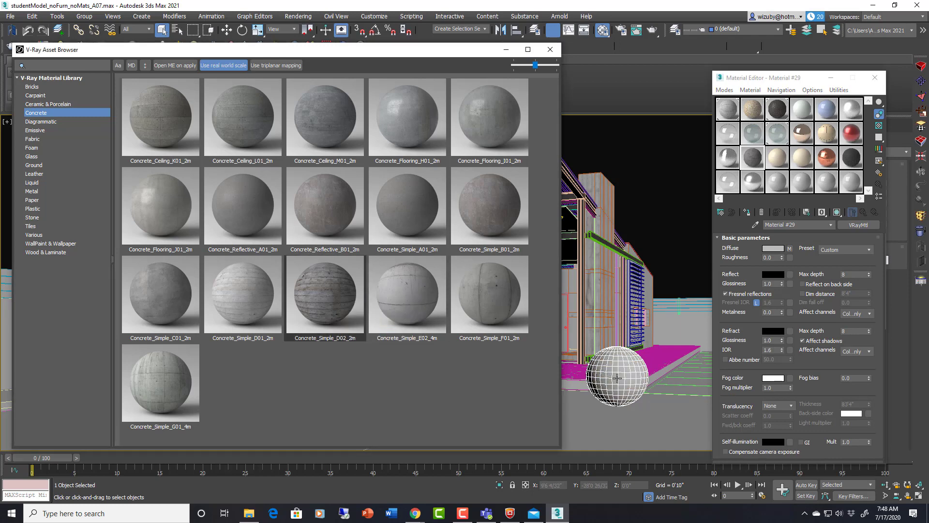
{"action": "left_click", "coordinate": [756, 165]}
{"action": "left_click", "coordinate": [725, 90]}
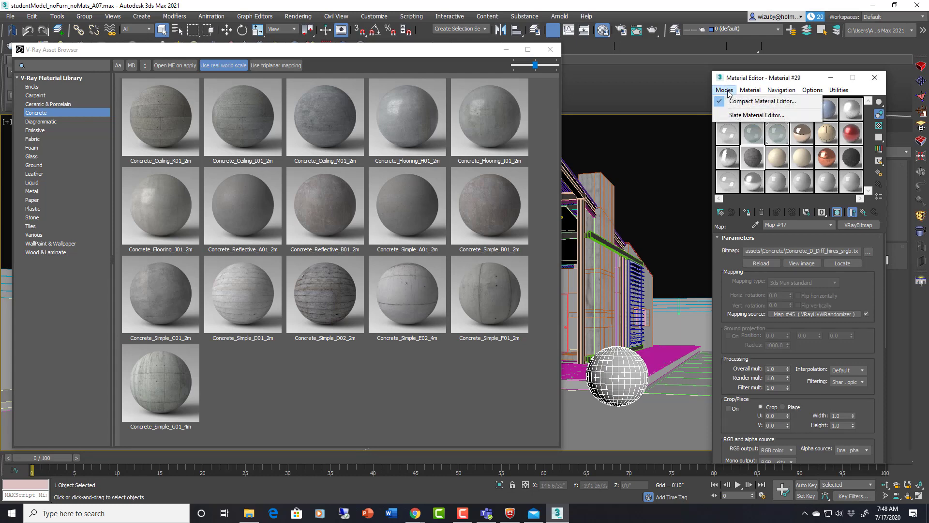
Step: Switch to the Slate Material Editor and resize its window
{"action": "left_click", "coordinate": [748, 114]}
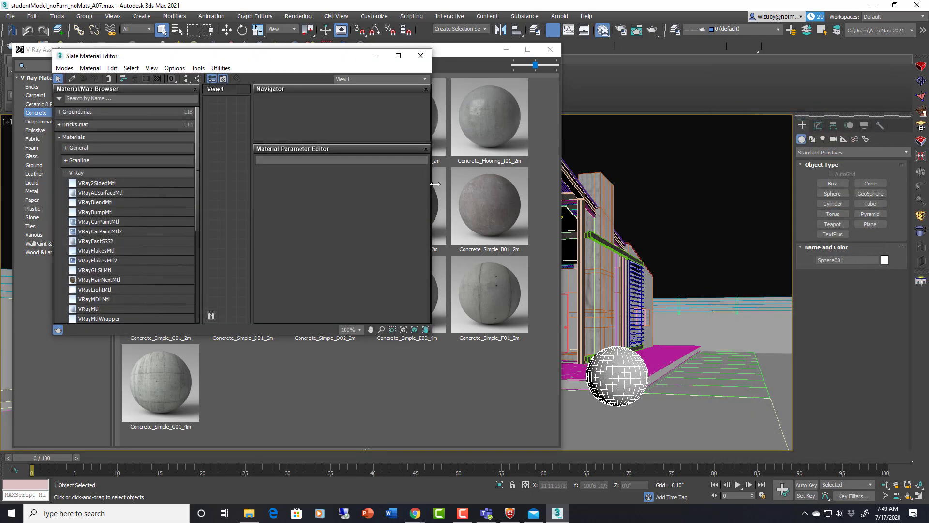
{"action": "left_click_drag", "start_coordinate": [437, 161], "coordinate": [763, 183]}
{"action": "left_click", "coordinate": [71, 70]}
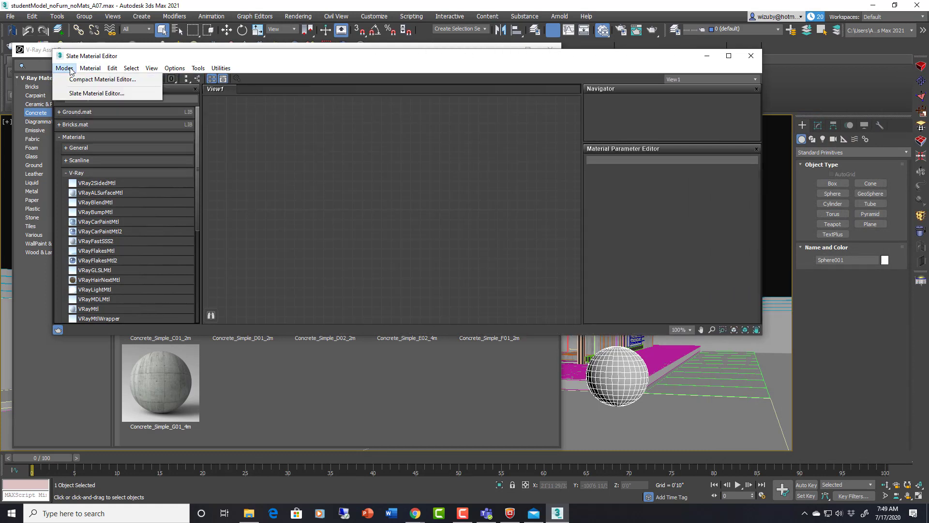
{"action": "left_click", "coordinate": [83, 80]}
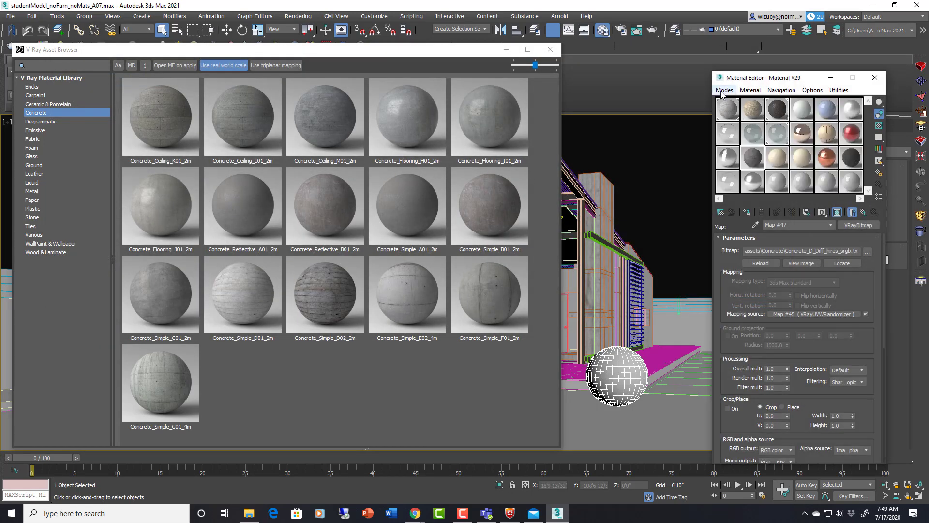
{"action": "left_click", "coordinate": [725, 90]}
{"action": "left_click", "coordinate": [736, 117]}
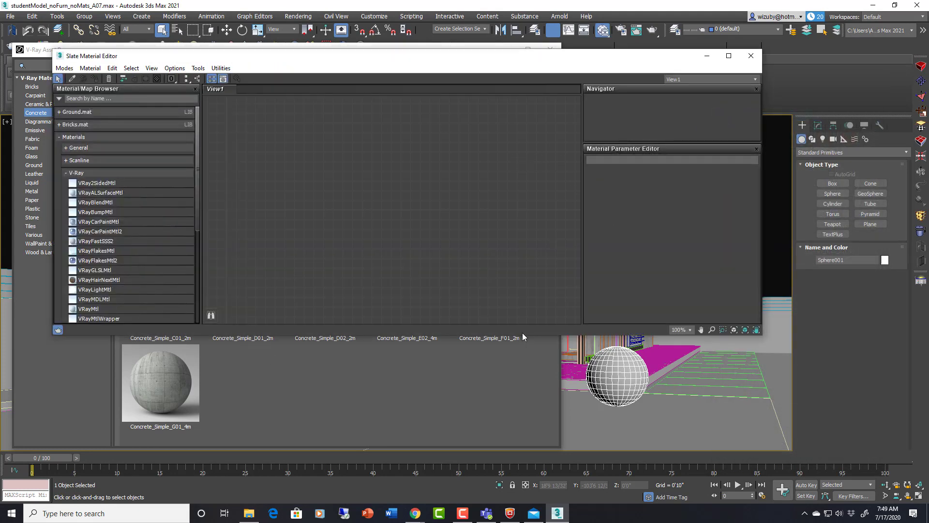
{"action": "mouse_move", "coordinate": [523, 335]}
{"action": "left_mouse_down"}
{"action": "mouse_move", "coordinate": [523, 344]}
{"action": "mouse_move", "coordinate": [528, 322]}
{"action": "left_mouse_up"}
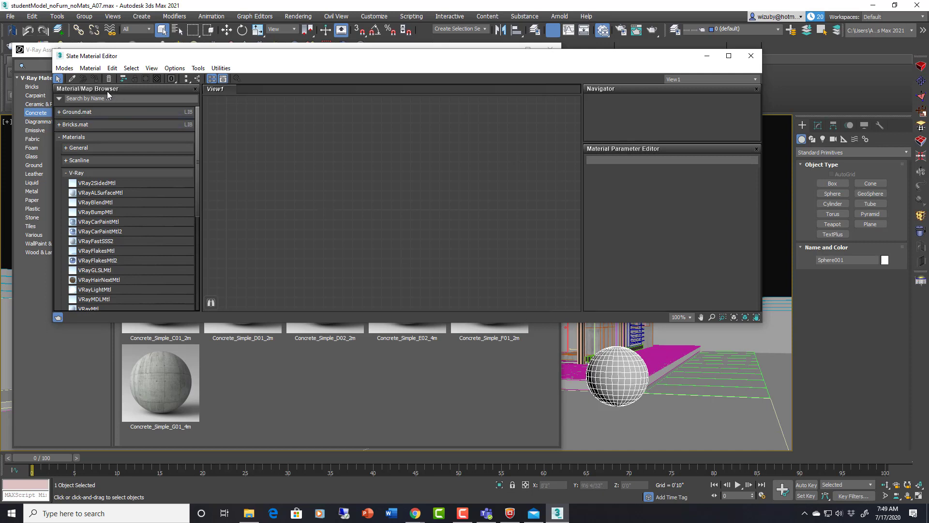
Step: Pick the sphere's concrete material into View1 and frame its node network
{"action": "left_click", "coordinate": [72, 79]}
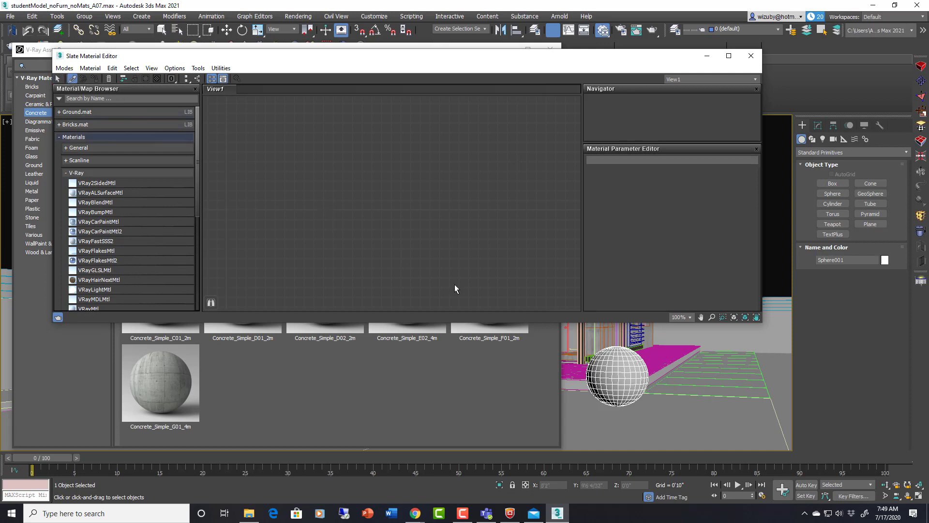
{"action": "left_click", "coordinate": [619, 366]}
{"action": "scroll", "coordinate": [478, 218], "scroll_direction": "down", "scroll_amount": 5}
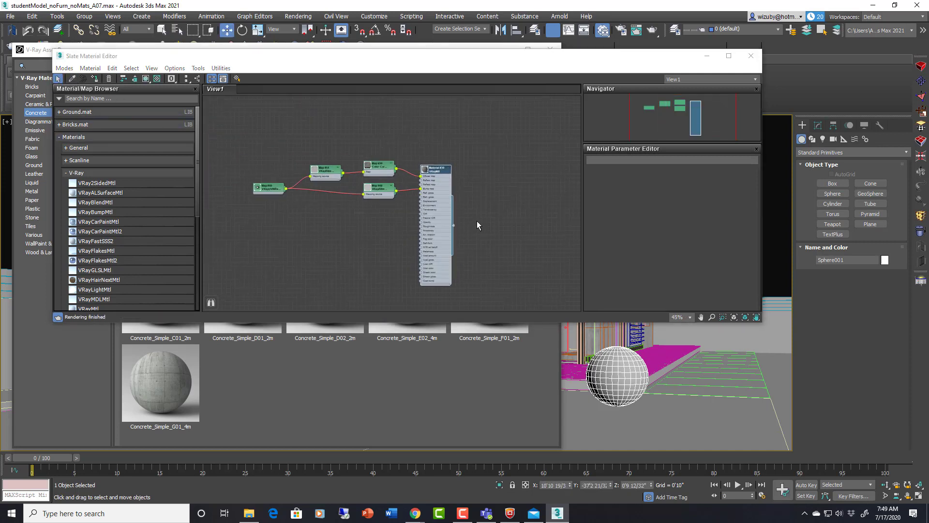
{"action": "middle_click_drag", "start_coordinate": [477, 225], "coordinate": [433, 229]}
{"action": "scroll", "coordinate": [489, 195], "scroll_direction": "up", "scroll_amount": 3}
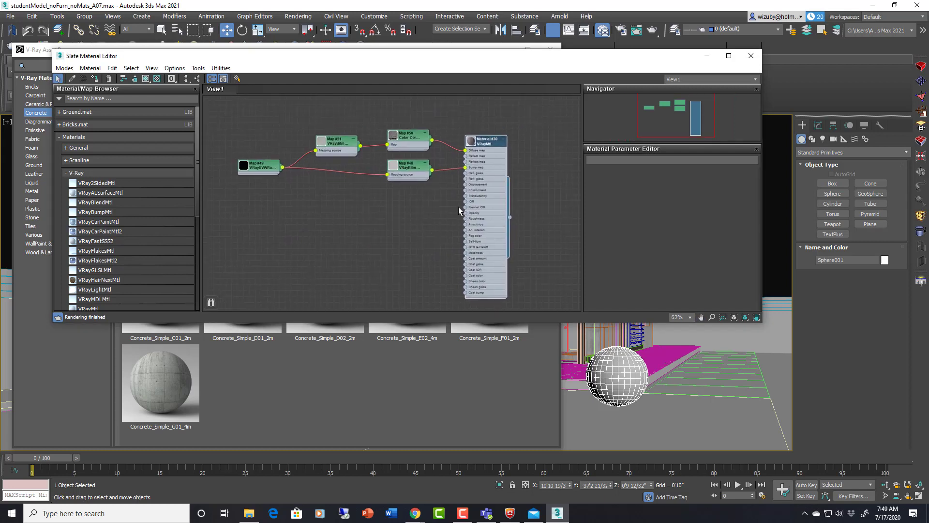
{"action": "scroll", "coordinate": [436, 179], "scroll_direction": "up", "scroll_amount": 2}
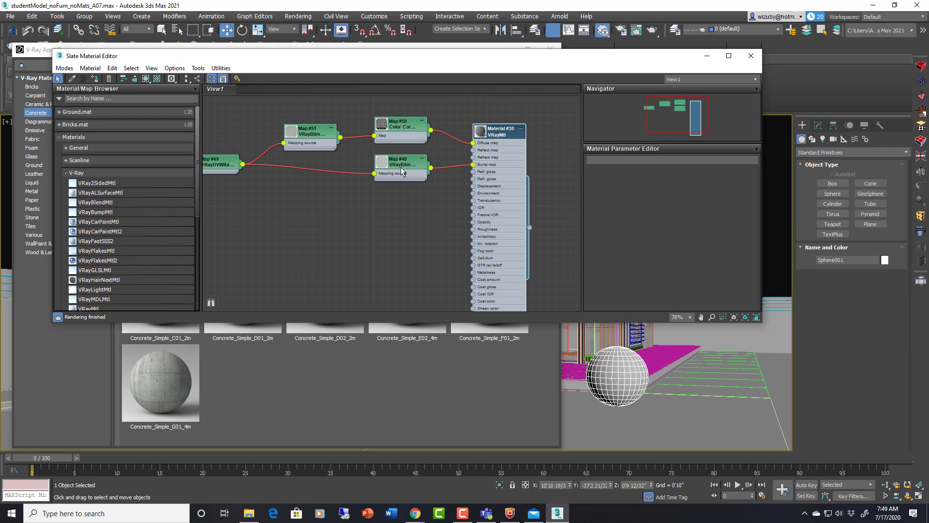
{"action": "middle_click_drag", "start_coordinate": [388, 220], "coordinate": [414, 224]}
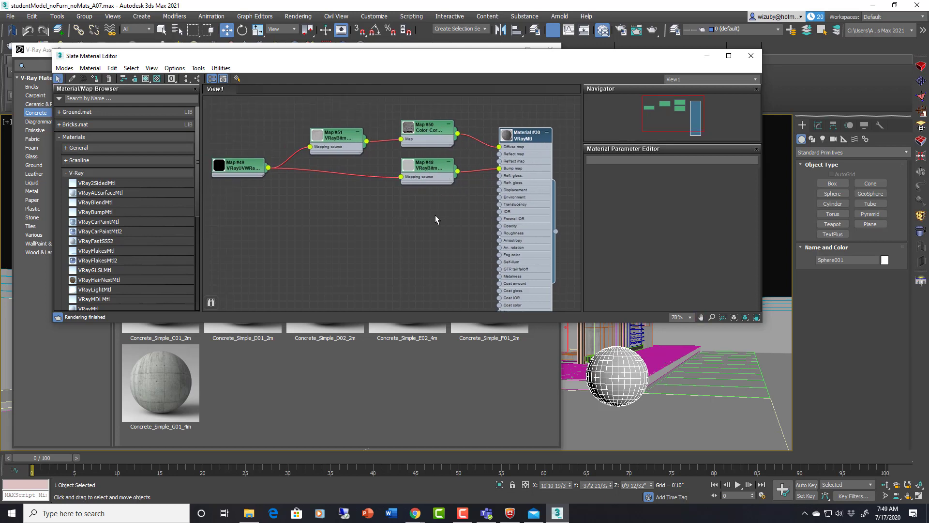
{"action": "scroll", "coordinate": [452, 217], "scroll_direction": "down", "scroll_amount": 1}
{"action": "middle_click_drag", "start_coordinate": [451, 221], "coordinate": [450, 201]}
Step: Maximize the Slate editor, reframe the node graph and select the Material #30 node
{"action": "left_click", "coordinate": [729, 57]}
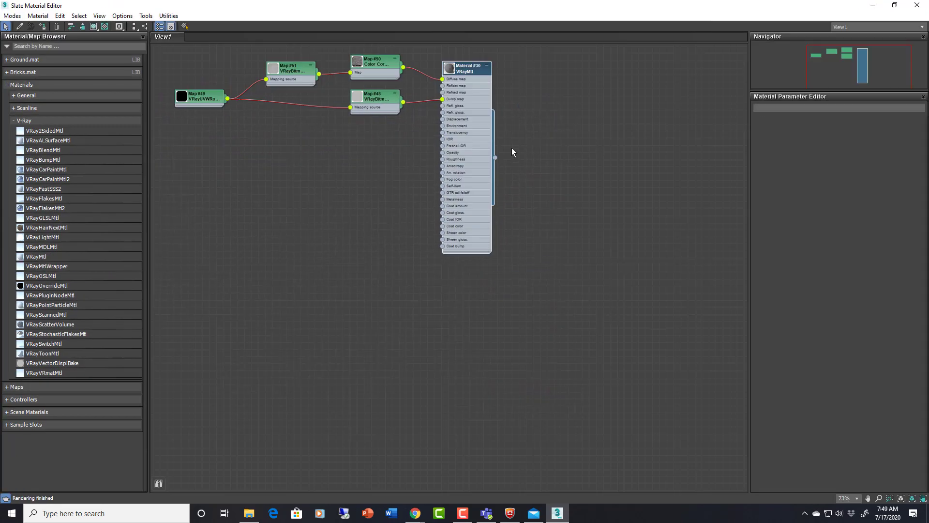
{"action": "scroll", "coordinate": [513, 153], "scroll_direction": "up", "scroll_amount": 8}
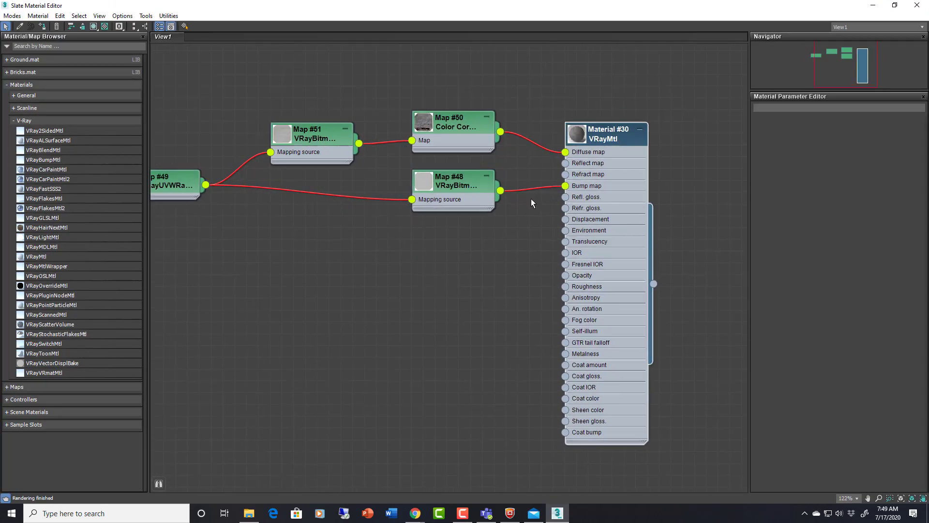
{"action": "scroll", "coordinate": [531, 263], "scroll_direction": "down", "scroll_amount": 1}
{"action": "middle_click_drag", "start_coordinate": [535, 259], "coordinate": [574, 247]}
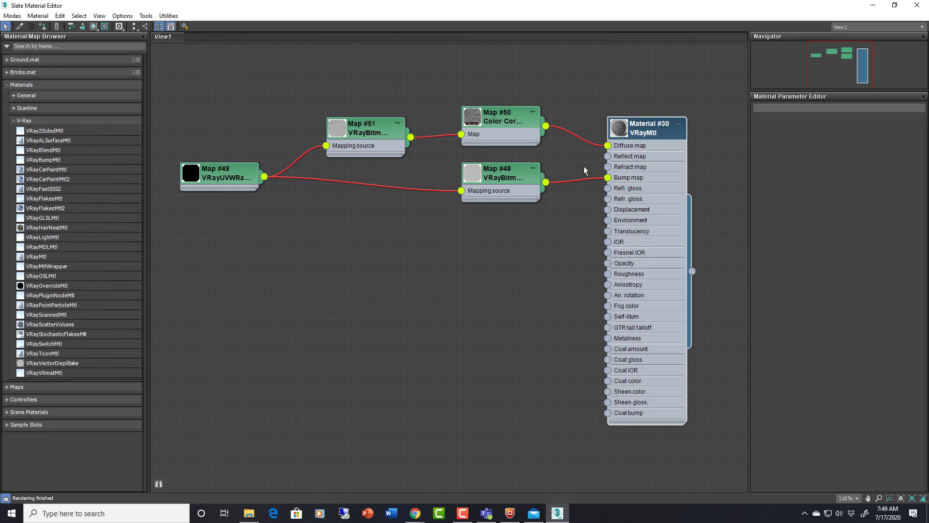
{"action": "right_click", "coordinate": [644, 130]}
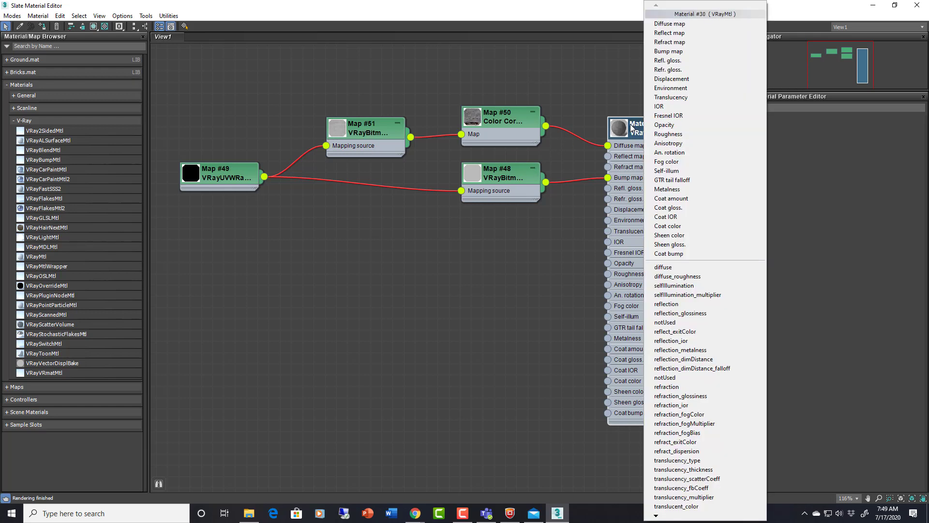
{"action": "left_click", "coordinate": [634, 114]}
{"action": "left_click", "coordinate": [636, 131]}
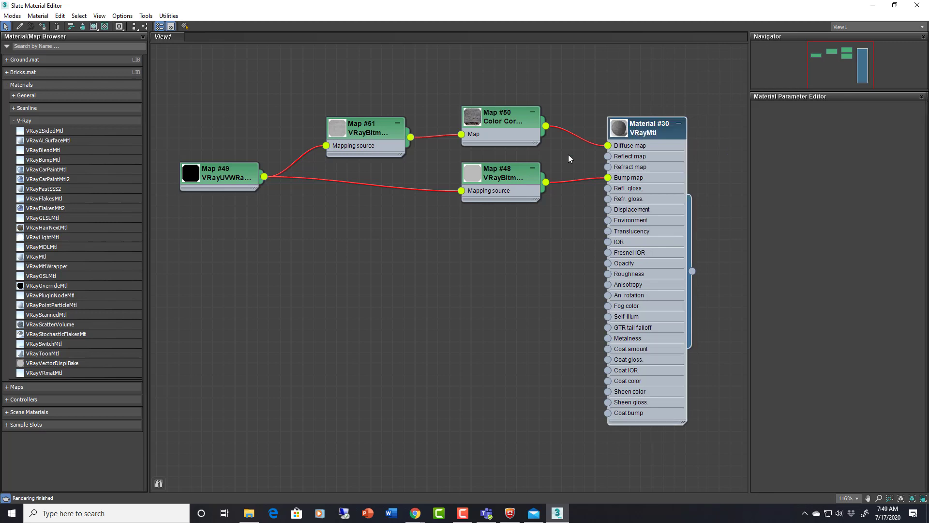
Step: Display Map #48's bitmap parameters, then Map #50's Color Correction settings (brightness -23.588, contrast 5.648)
{"action": "double_click", "coordinate": [500, 174]}
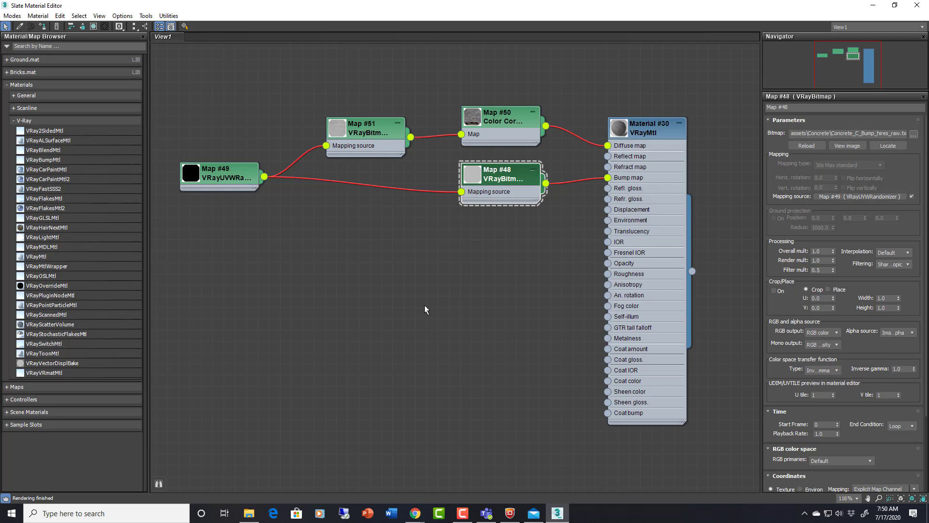
{"action": "left_click_drag", "start_coordinate": [452, 345], "coordinate": [452, 341]}
{"action": "scroll", "coordinate": [466, 282], "scroll_direction": "up", "scroll_amount": 2}
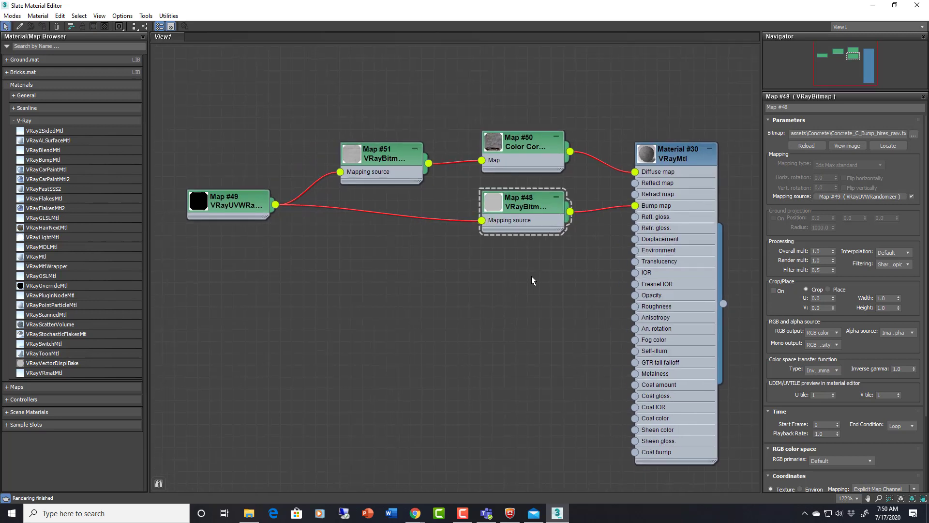
{"action": "middle_click_drag", "start_coordinate": [554, 243], "coordinate": [543, 260]}
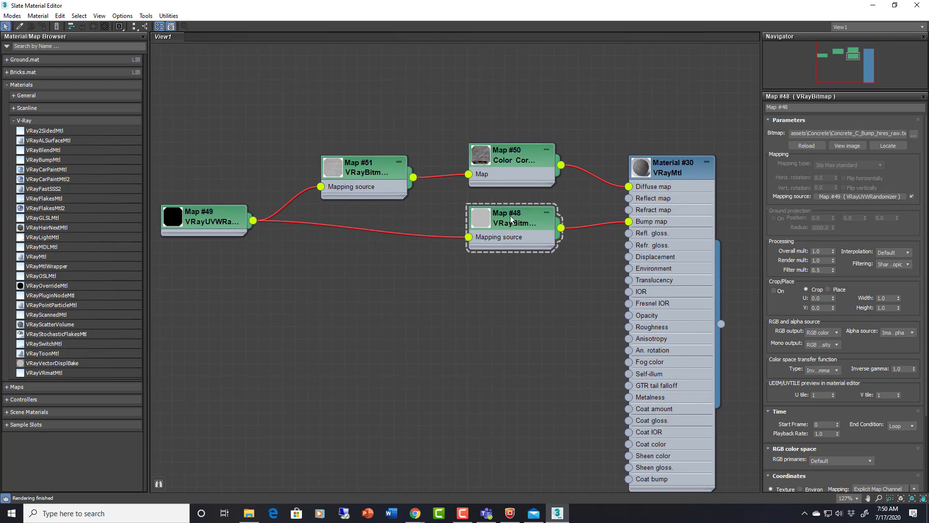
{"action": "double_click", "coordinate": [505, 161]}
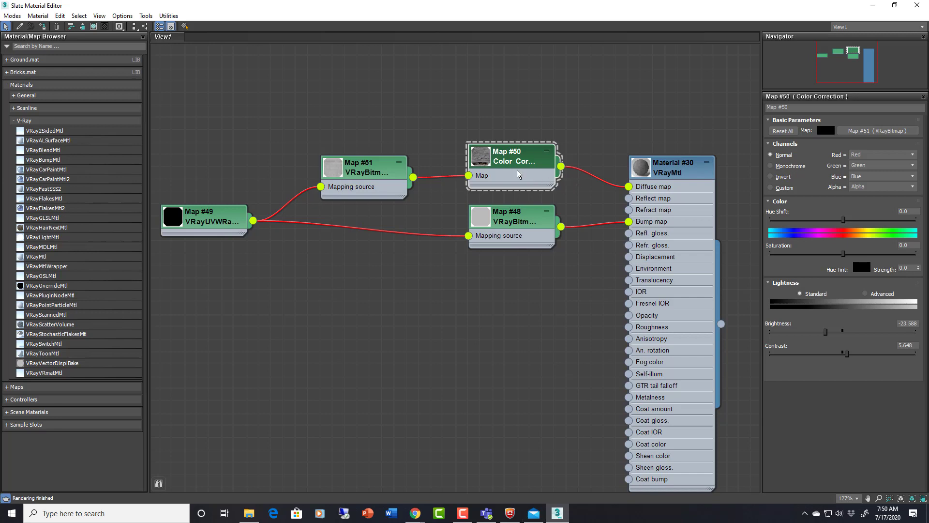
Step: Inspect Map #51's Concrete_D_Diff_hires_srgb bitmap path, sRGB colour space and texture preview
{"action": "left_click", "coordinate": [871, 128]}
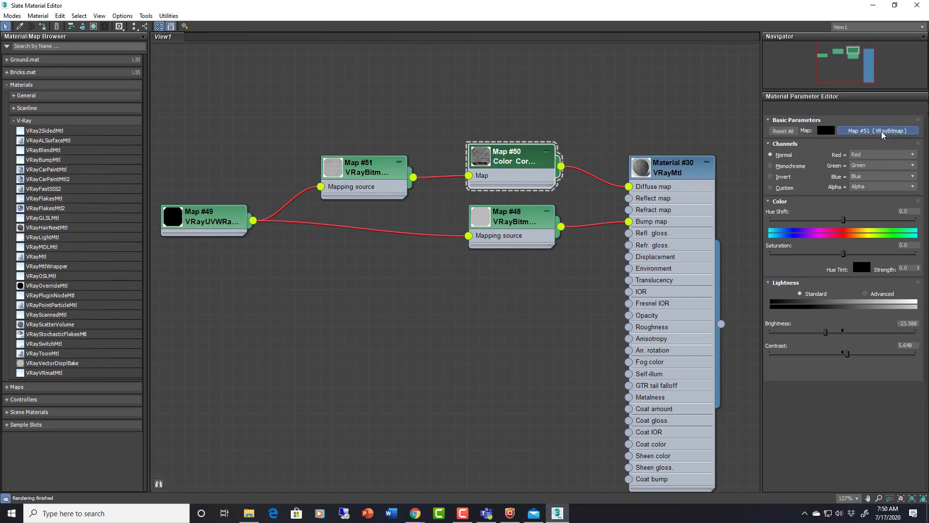
{"action": "left_click", "coordinate": [882, 134]}
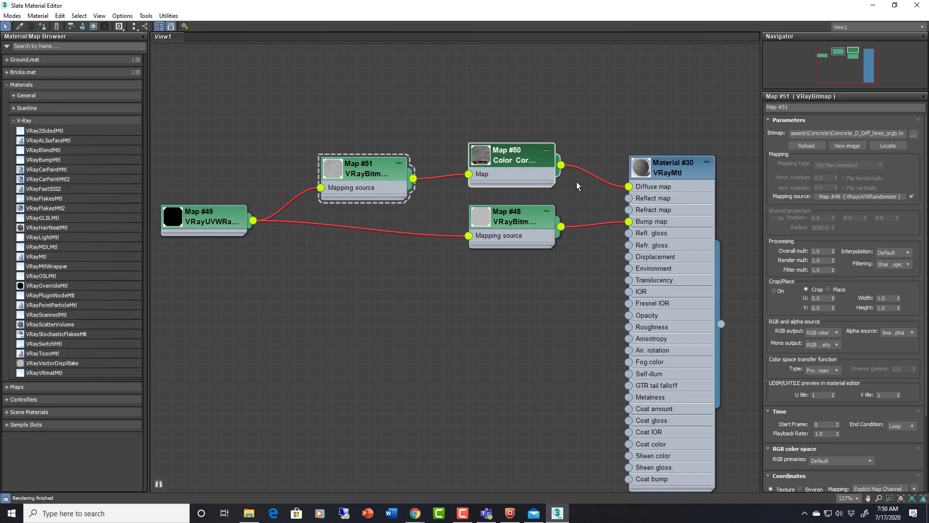
{"action": "left_click_drag", "start_coordinate": [894, 134], "coordinate": [906, 134]}
{"action": "scroll", "coordinate": [871, 203], "scroll_direction": "down", "scroll_amount": 5}
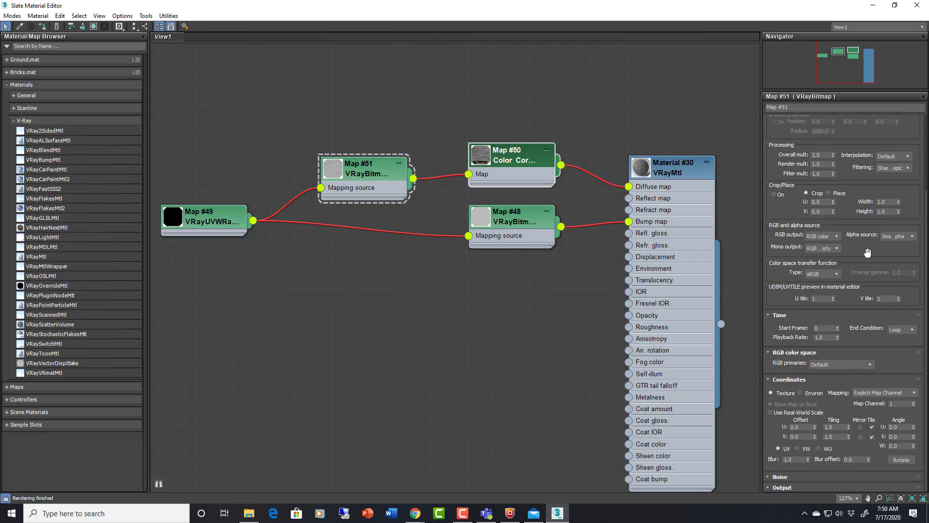
{"action": "scroll", "coordinate": [868, 227], "scroll_direction": "up", "scroll_amount": 5}
{"action": "left_click", "coordinate": [851, 147]}
{"action": "scroll", "coordinate": [891, 183], "scroll_direction": "down", "scroll_amount": 1}
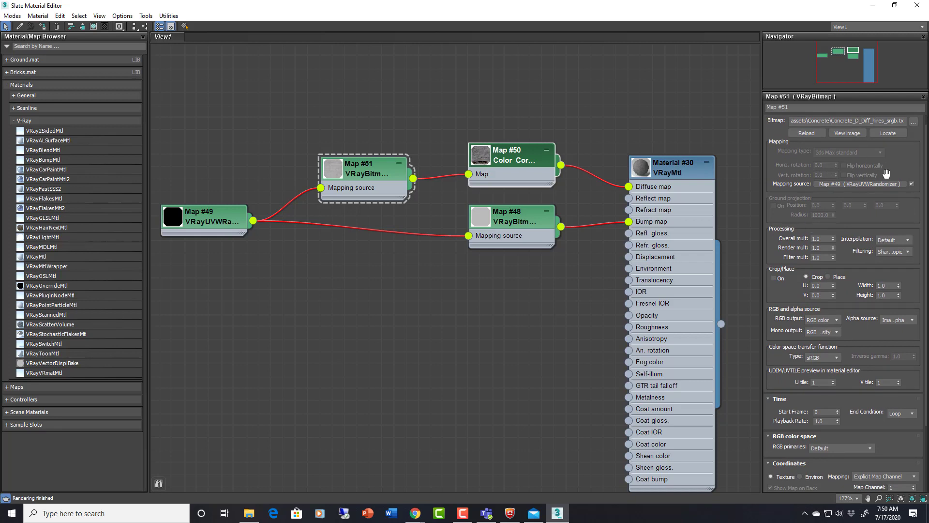
{"action": "double_click", "coordinate": [520, 160]}
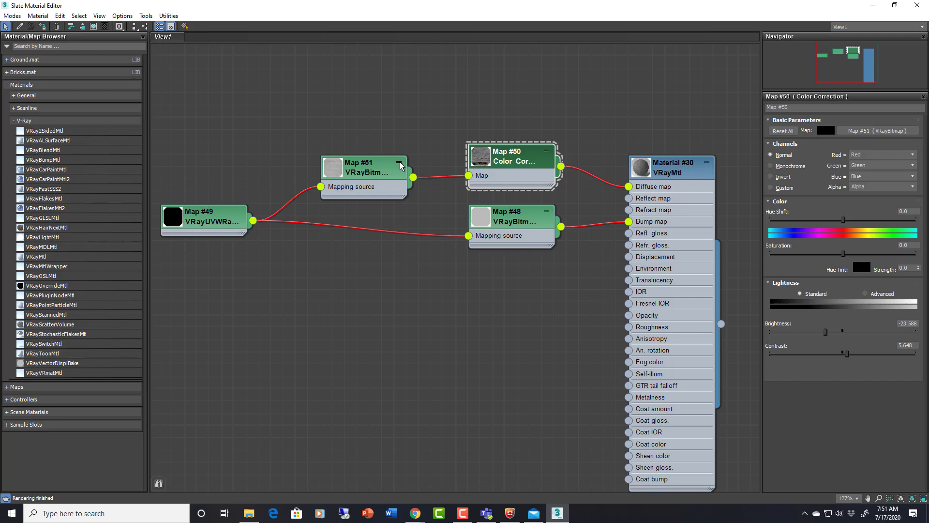
{"action": "left_click", "coordinate": [382, 168]}
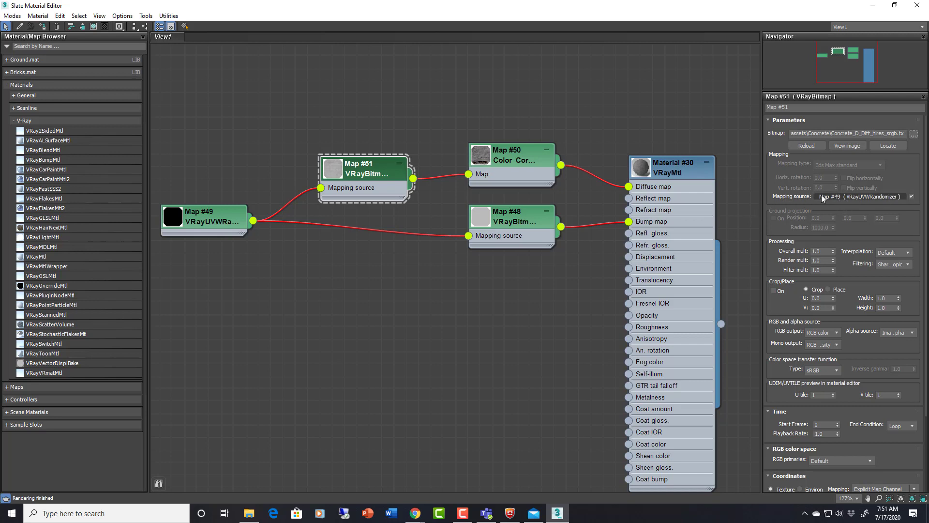
Step: In Map #49 VRayUVWRandomizer, paste the real-world width value into the Height Size field
{"action": "double_click", "coordinate": [213, 216]}
{"action": "middle_click_drag", "start_coordinate": [213, 216], "coordinate": [299, 191]}
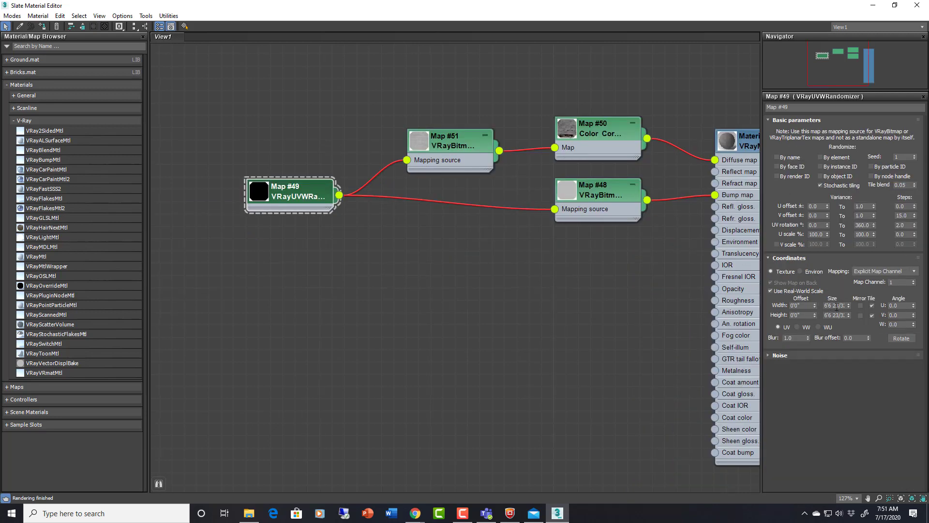
{"action": "left_click_drag", "start_coordinate": [826, 305], "coordinate": [877, 305]}
{"action": "key", "text": "ctrl+c"}
{"action": "left_click", "coordinate": [825, 315]}
{"action": "key", "text": "ctrl+v"}
{"action": "key", "text": "Return"}
{"action": "key", "text": "ctrl+v"}
{"action": "scroll", "coordinate": [647, 257], "scroll_direction": "down", "scroll_amount": 3}
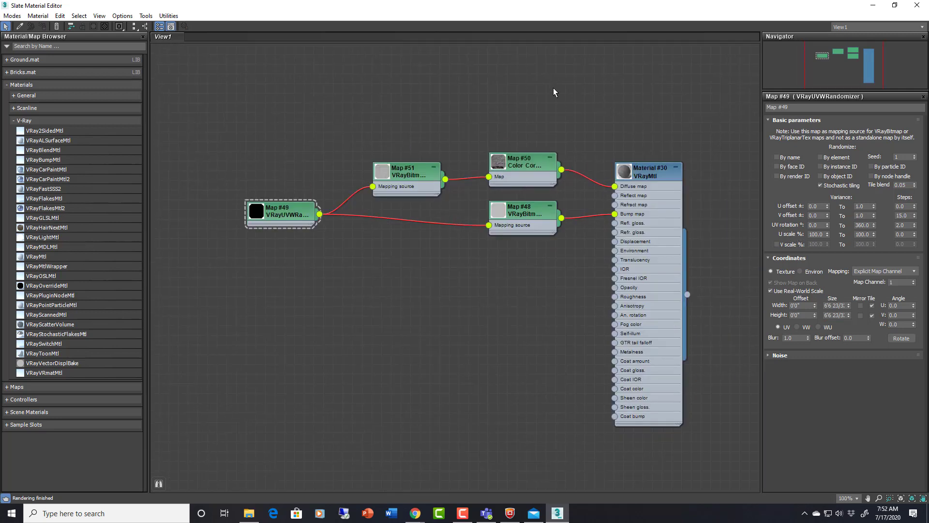
Step: Create a new VRayMtl node, Material #31, on empty canvas space
{"action": "scroll", "coordinate": [557, 101], "scroll_direction": "down", "scroll_amount": 3}
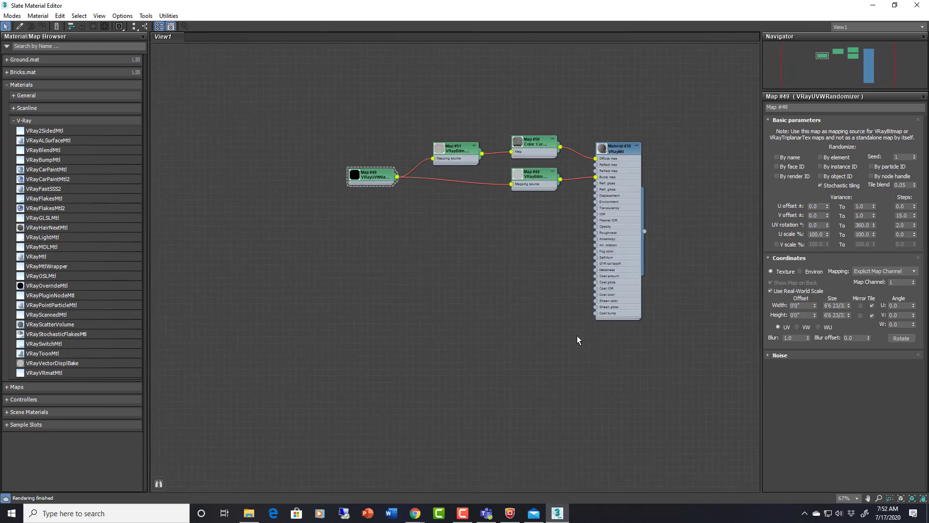
{"action": "scroll", "coordinate": [577, 339], "scroll_direction": "down", "scroll_amount": 1}
{"action": "middle_click_drag", "start_coordinate": [577, 339], "coordinate": [574, 176]}
{"action": "right_click", "coordinate": [561, 254]}
{"action": "mouse_move", "coordinate": [609, 281]}
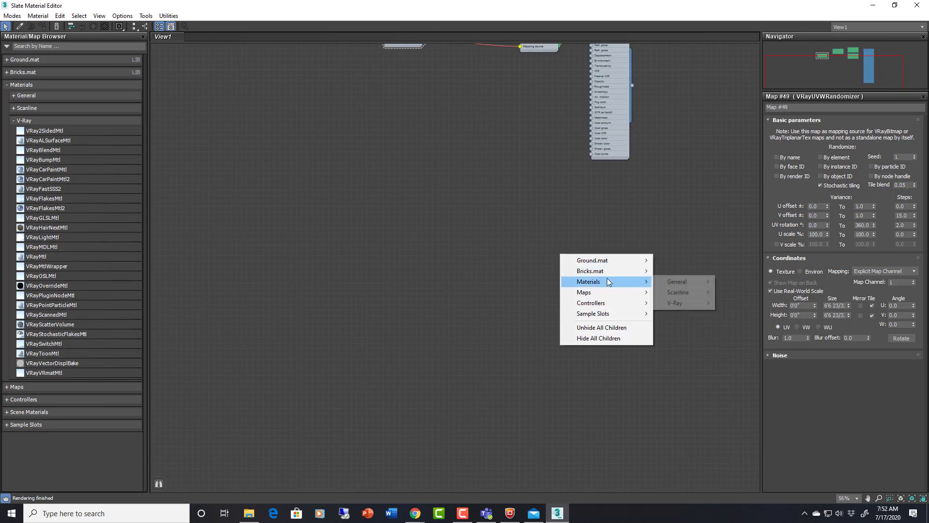
{"action": "mouse_move", "coordinate": [676, 306]}
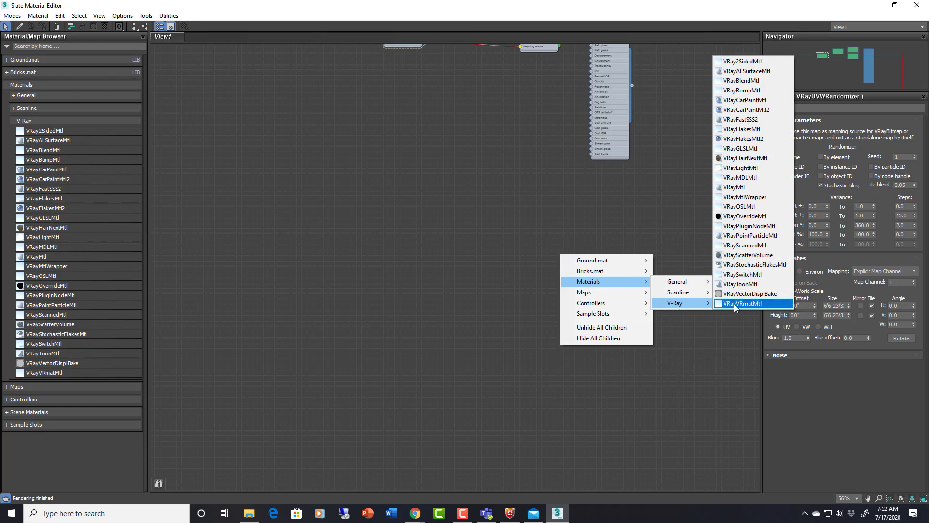
{"action": "left_click", "coordinate": [734, 188]}
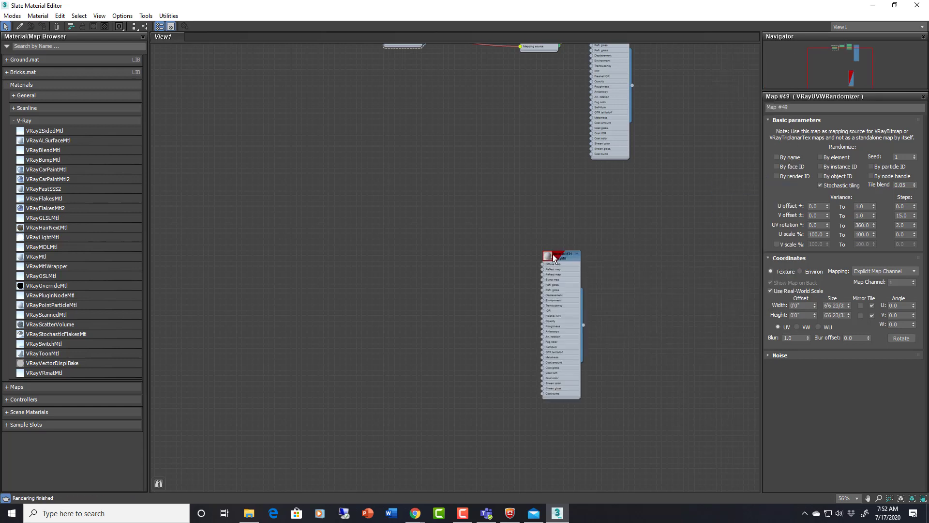
{"action": "scroll", "coordinate": [505, 270], "scroll_direction": "up", "scroll_amount": 5}
{"action": "middle_click_drag", "start_coordinate": [518, 291], "coordinate": [591, 233]}
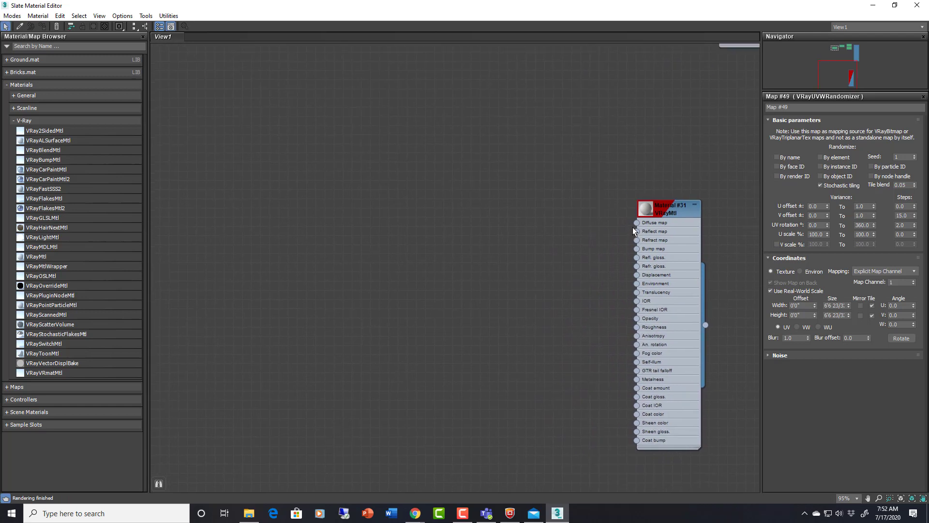
Step: Wire a new VRayBitmap, Map #52, into its Diffuse map and show it shaded in the viewport
{"action": "left_click_drag", "start_coordinate": [637, 223], "coordinate": [579, 243]}
{"action": "mouse_move", "coordinate": [611, 259]}
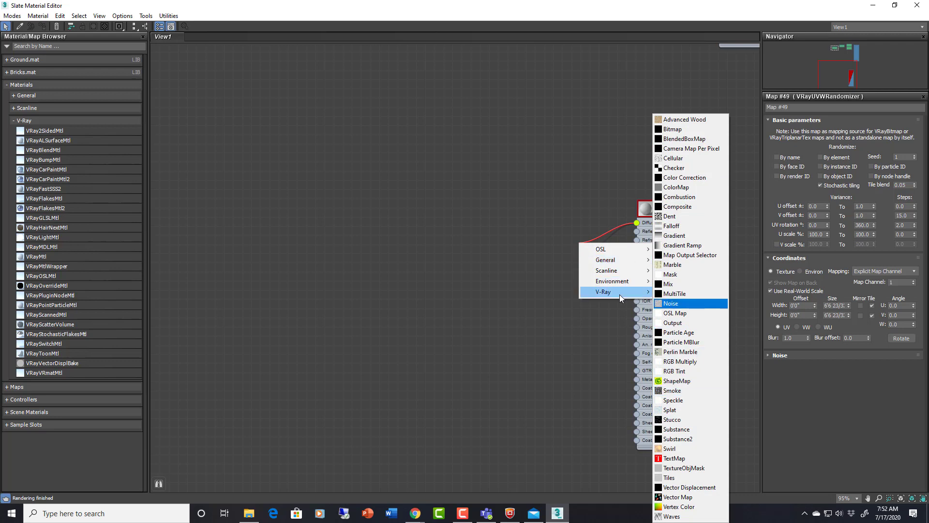
{"action": "mouse_move", "coordinate": [620, 293]}
{"action": "left_click", "coordinate": [687, 226]}
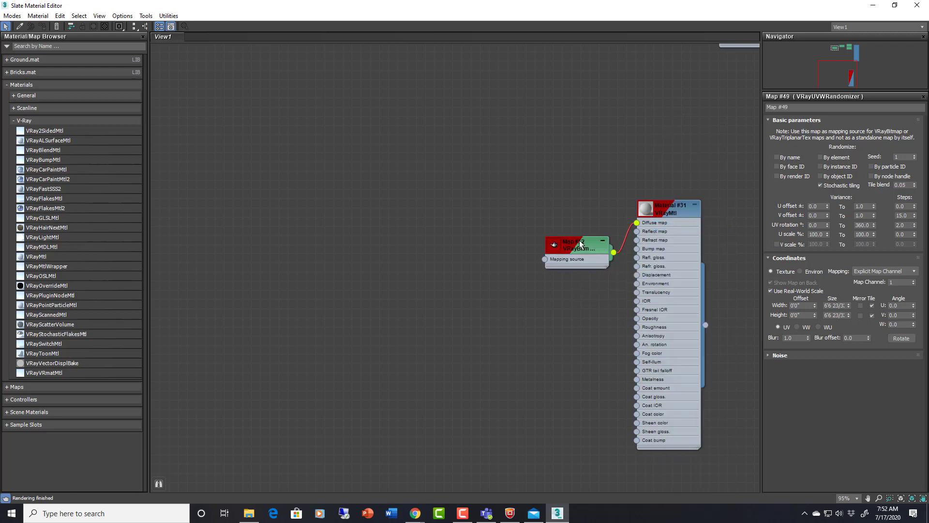
{"action": "double_click", "coordinate": [555, 237]}
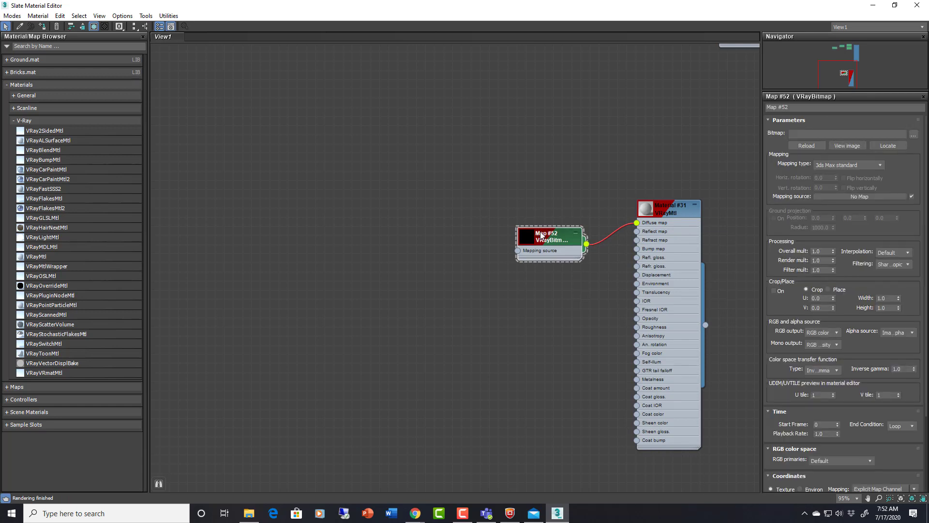
{"action": "scroll", "coordinate": [541, 236], "scroll_direction": "up", "scroll_amount": 4}
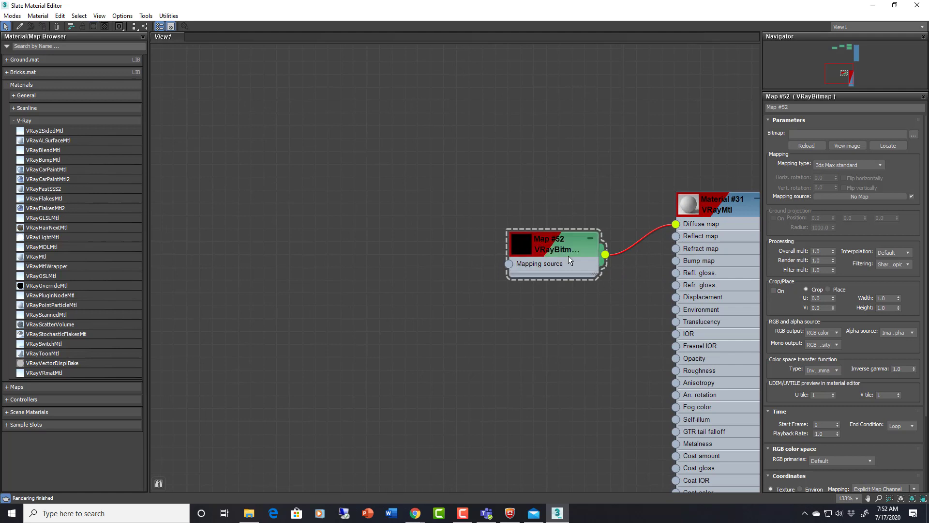
{"action": "left_click", "coordinate": [552, 248]}
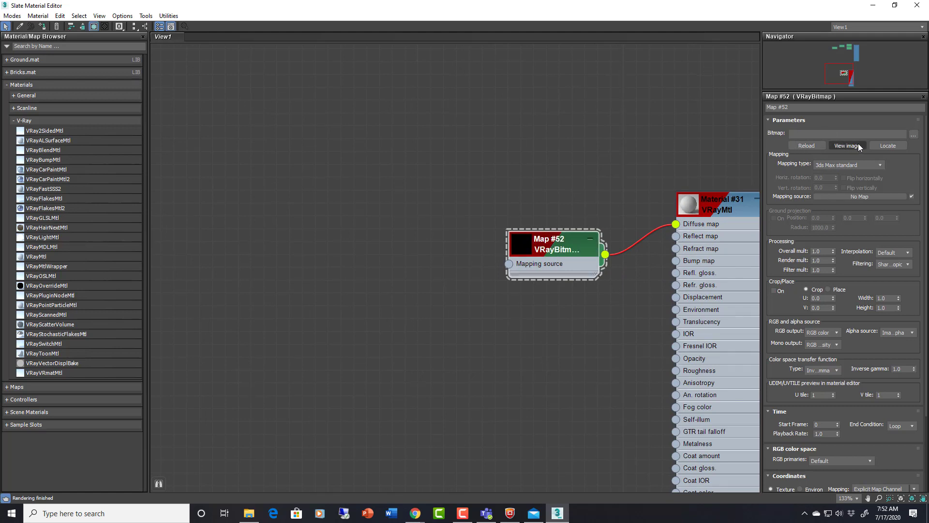
Step: Load Brick_12A.jpg into Map #52 and preview the brick texture
{"action": "left_click", "coordinate": [914, 135]}
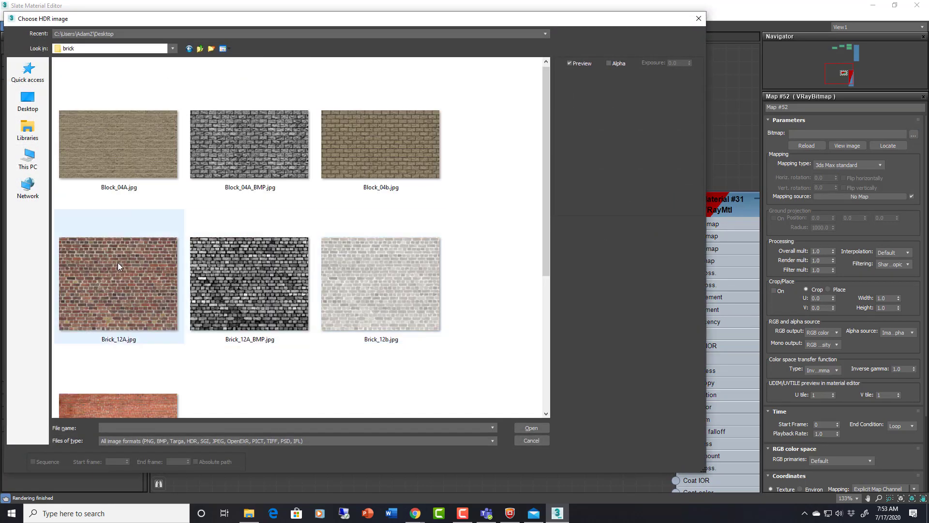
{"action": "double_click", "coordinate": [123, 292]}
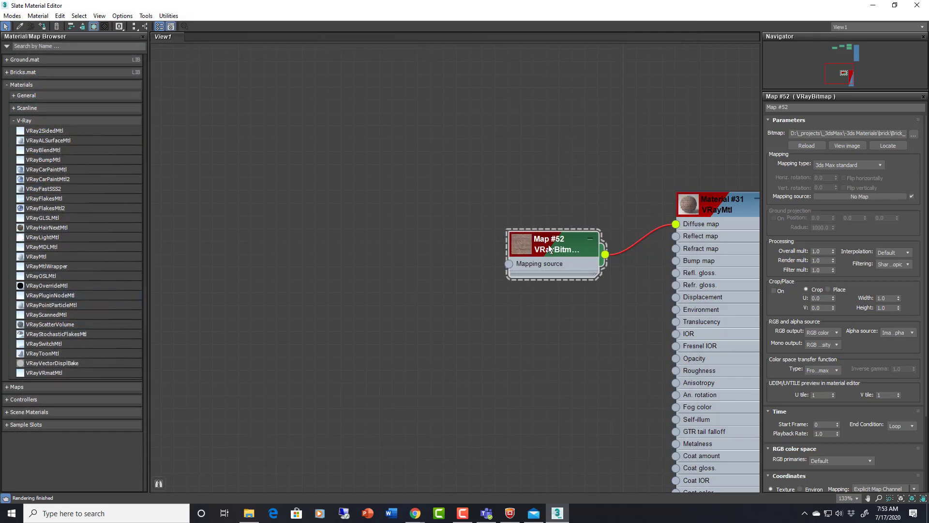
{"action": "left_click_drag", "start_coordinate": [550, 247], "coordinate": [498, 248]}
{"action": "left_click", "coordinate": [847, 146]}
{"action": "left_click_drag", "start_coordinate": [823, 64], "coordinate": [441, 97]}
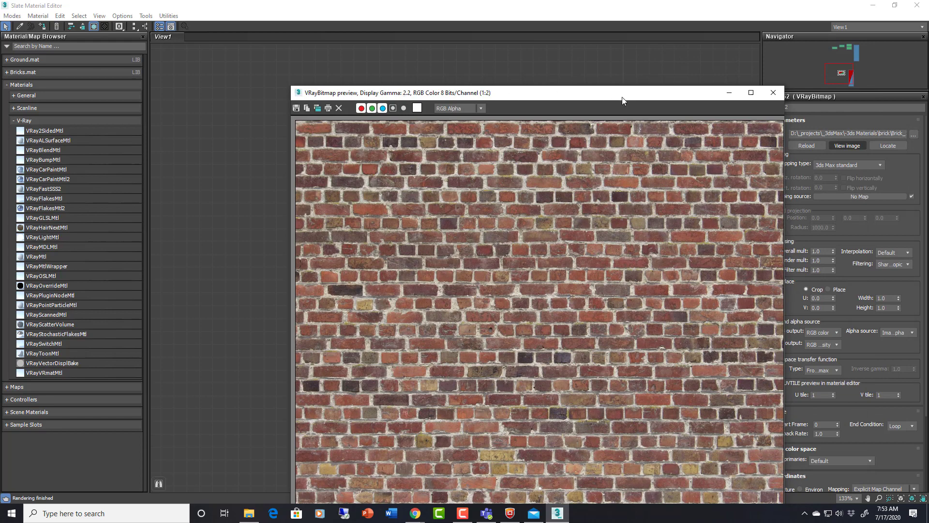
{"action": "left_click", "coordinate": [772, 92]}
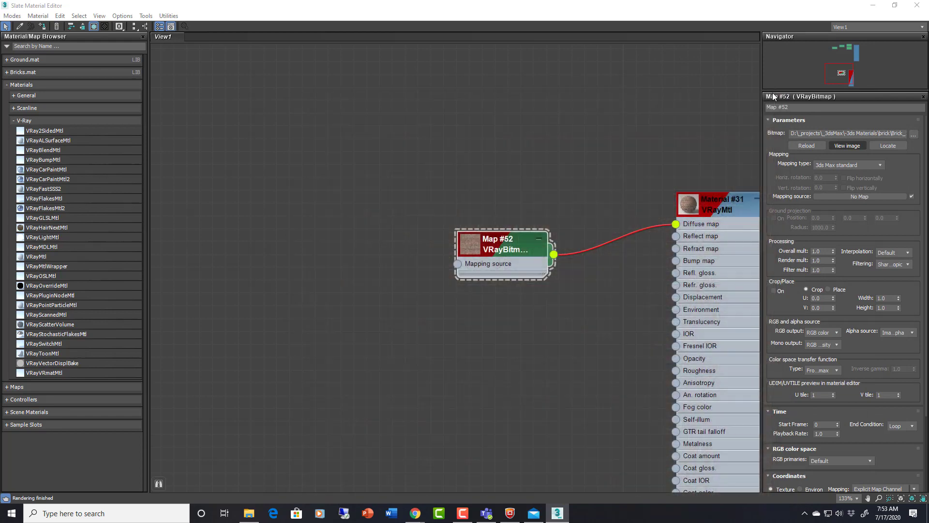
Step: Reposition the brick Map #52 node feeding Material #31's Diffuse and recentre the graph
{"action": "scroll", "coordinate": [506, 245], "scroll_direction": "down", "scroll_amount": 2}
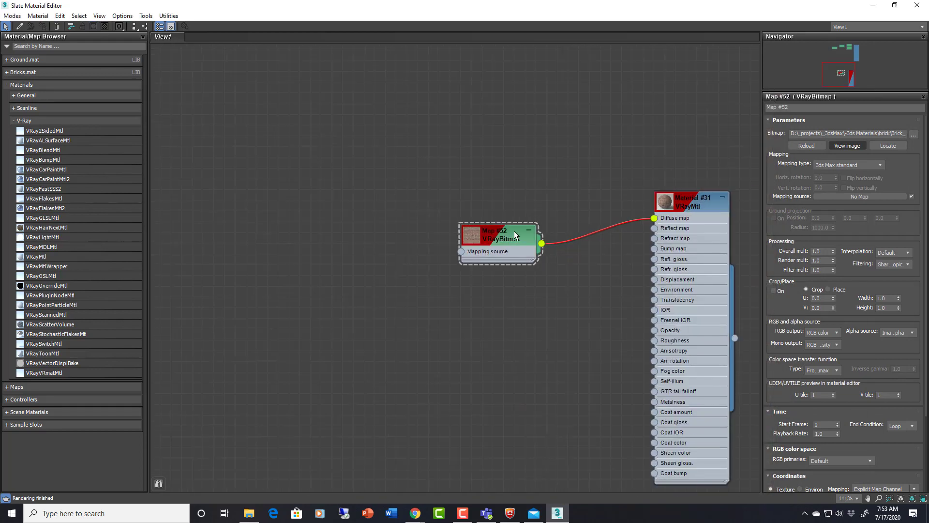
{"action": "left_click_drag", "start_coordinate": [461, 251], "coordinate": [352, 294]}
{"action": "mouse_move", "coordinate": [388, 343]}
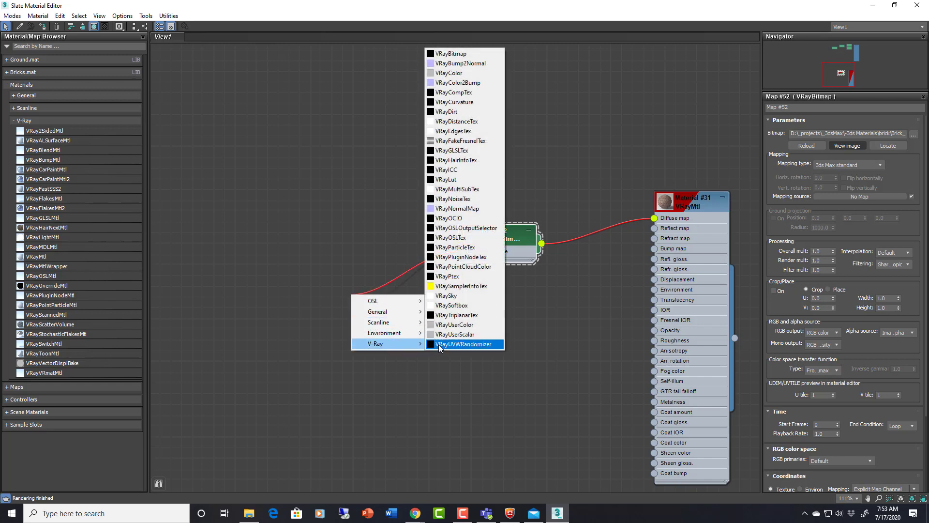
{"action": "left_click", "coordinate": [525, 347]}
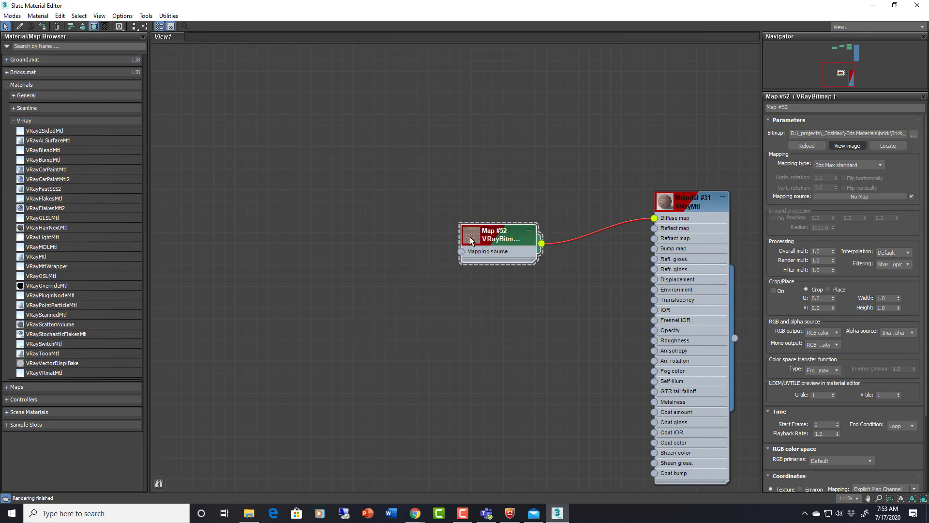
{"action": "left_click_drag", "start_coordinate": [471, 240], "coordinate": [459, 251]}
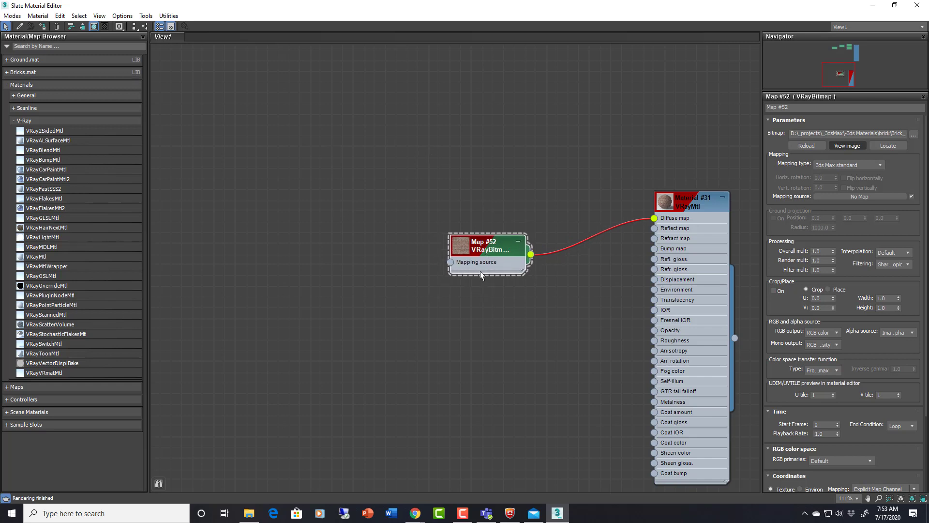
{"action": "left_click_drag", "start_coordinate": [488, 253], "coordinate": [423, 264]}
{"action": "middle_click_drag", "start_coordinate": [554, 284], "coordinate": [477, 280]}
{"action": "scroll", "coordinate": [579, 251], "scroll_direction": "up", "scroll_amount": 1}
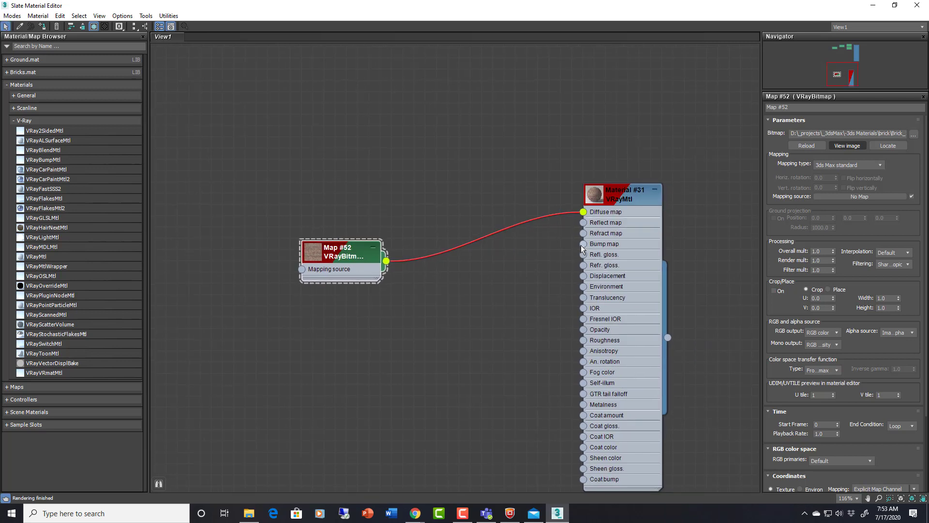
{"action": "scroll", "coordinate": [628, 238], "scroll_direction": "down", "scroll_amount": 2}
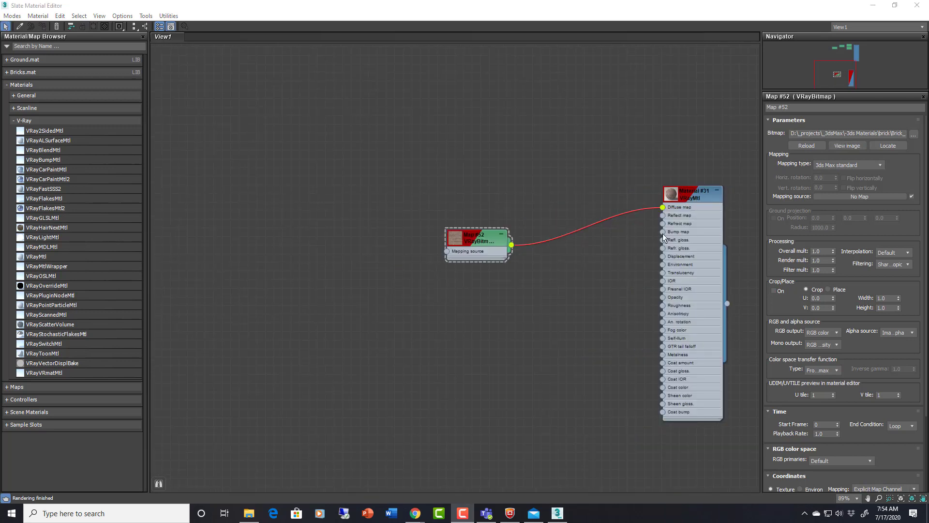
Step: Add VRayBitmap Map #53 to the Bump slot, with Map #52 wired into its mapping source
{"action": "left_click_drag", "start_coordinate": [663, 232], "coordinate": [527, 323]}
{"action": "mouse_move", "coordinate": [576, 374]}
{"action": "left_click", "coordinate": [624, 82]}
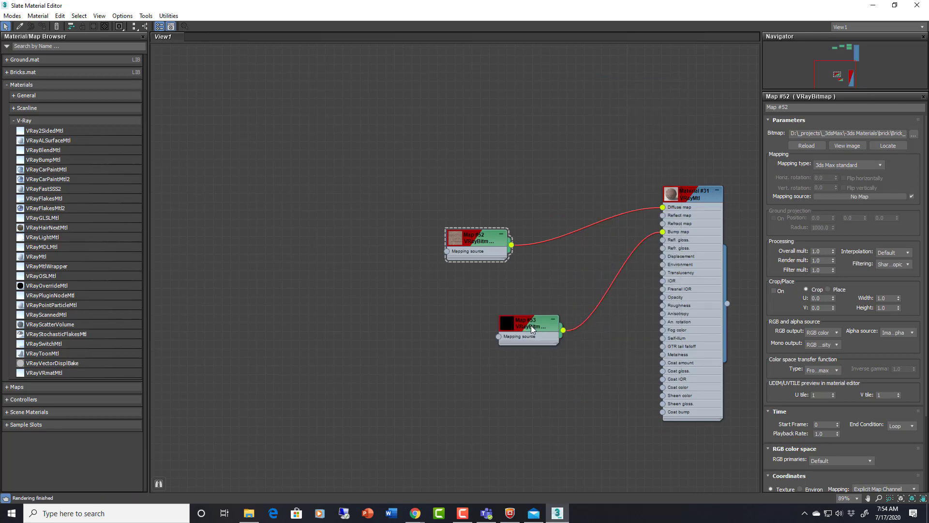
{"action": "left_click_drag", "start_coordinate": [521, 325], "coordinate": [491, 347]}
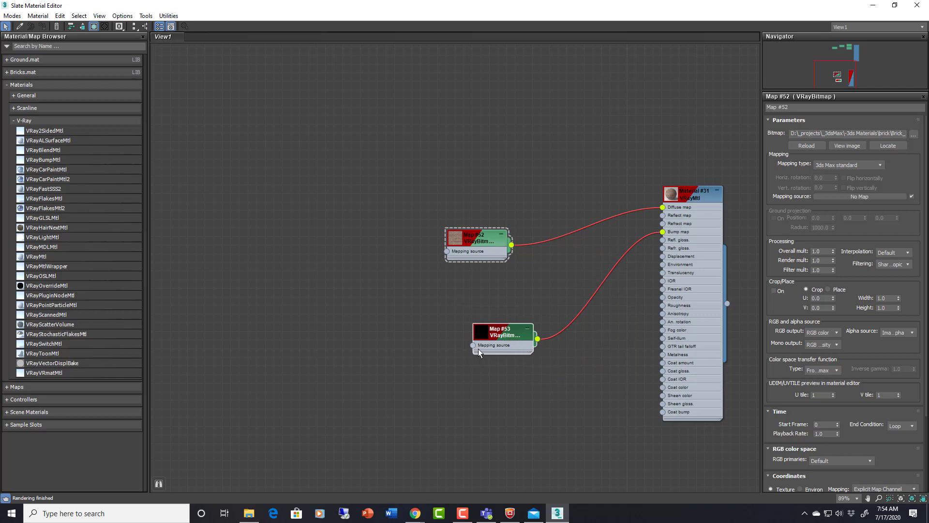
{"action": "left_click_drag", "start_coordinate": [473, 345], "coordinate": [421, 231]}
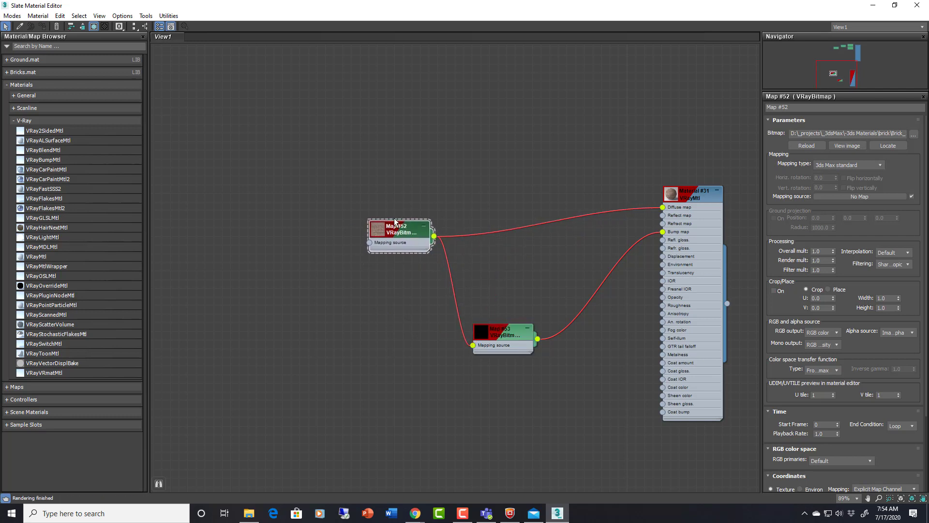
{"action": "left_click", "coordinate": [505, 332]}
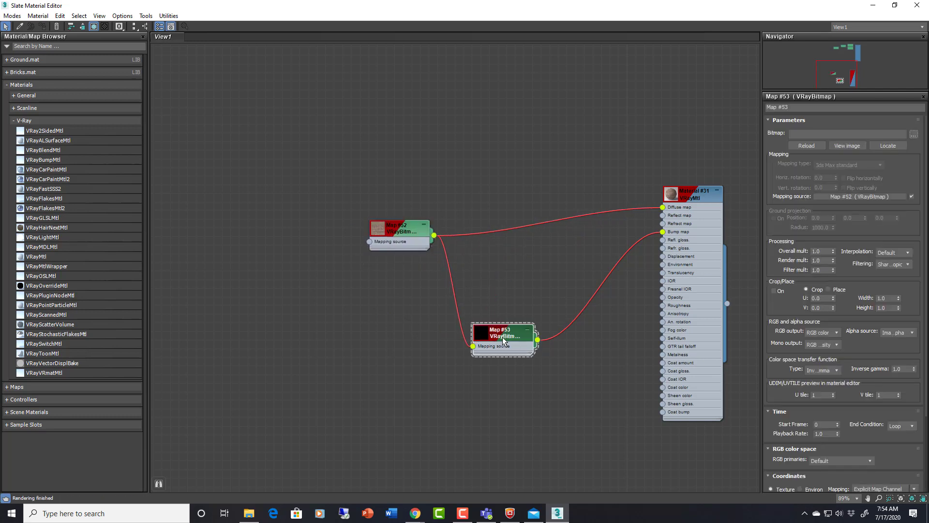
{"action": "left_click_drag", "start_coordinate": [502, 337], "coordinate": [512, 286]}
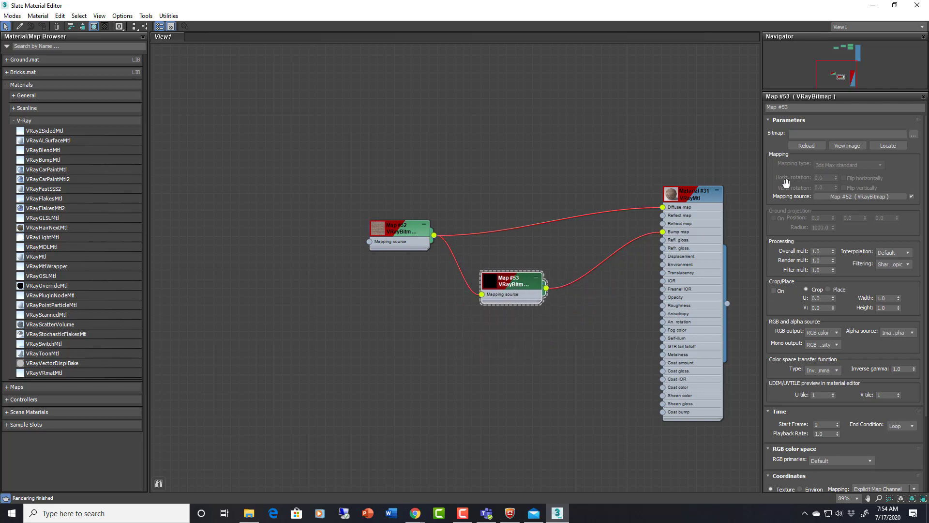
Step: Load Brick_12A_BMP.jpg into Map #53 and preview the grayscale brick texture
{"action": "left_click", "coordinate": [913, 134]}
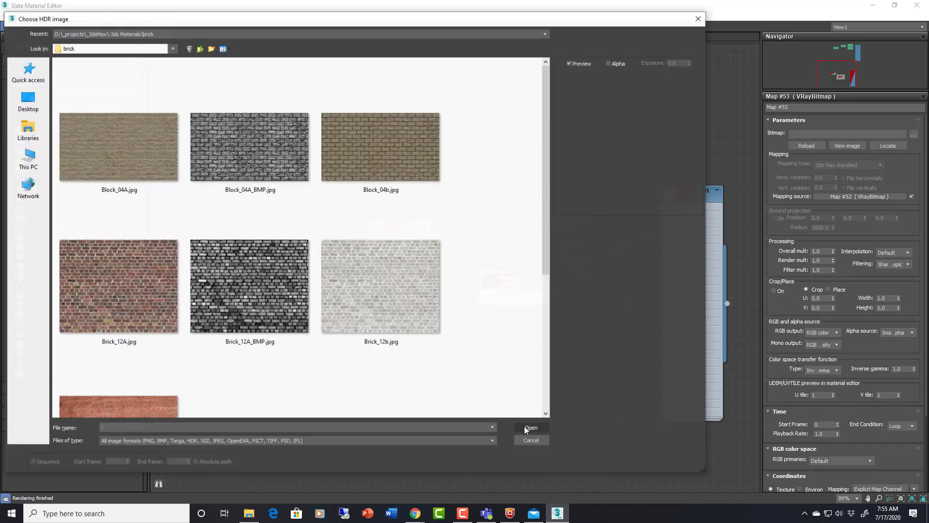
{"action": "left_click", "coordinate": [250, 292]}
{"action": "double_click", "coordinate": [250, 292]}
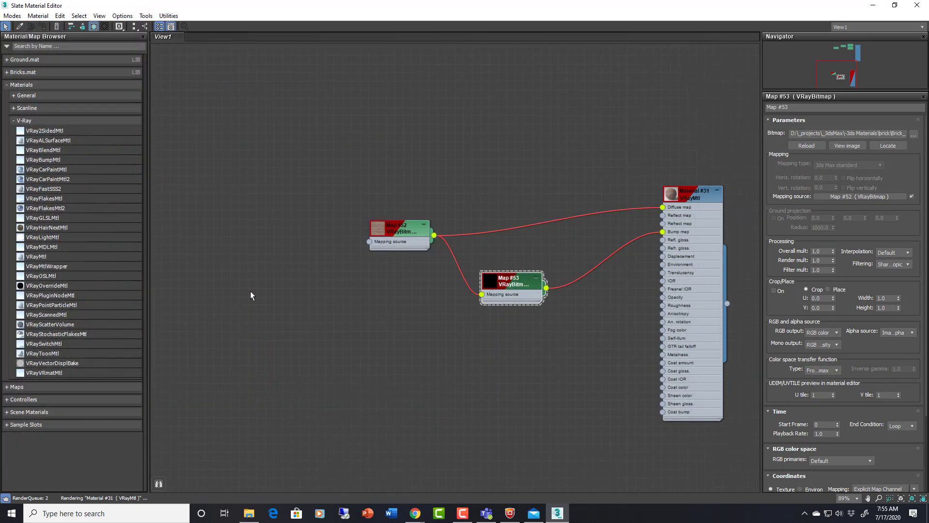
{"action": "left_click", "coordinate": [847, 146]}
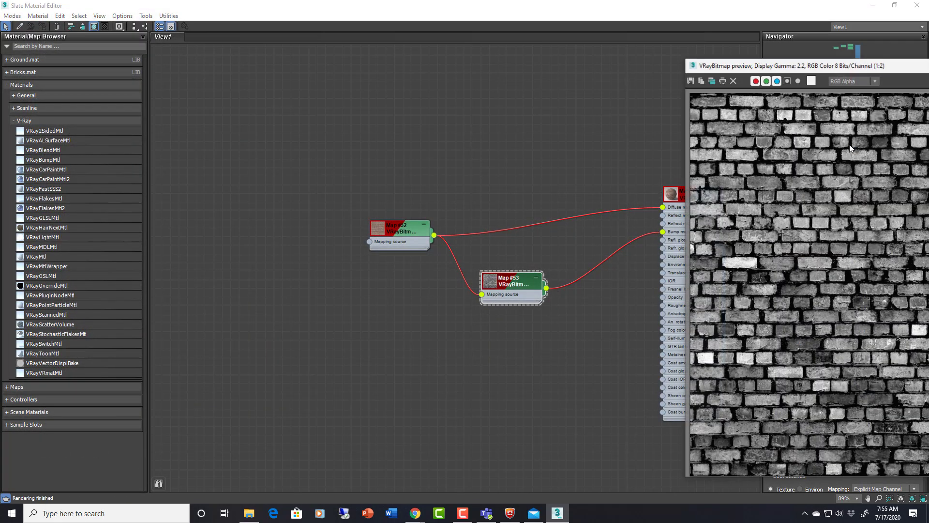
{"action": "left_click_drag", "start_coordinate": [823, 65], "coordinate": [580, 74]}
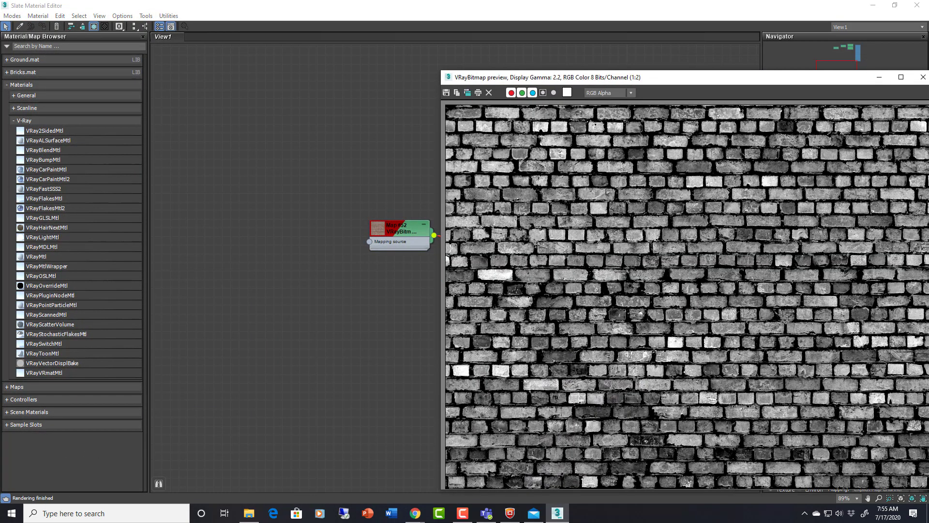
{"action": "left_click", "coordinate": [922, 75]}
Step: Turn on Use Real-World Scale for Map #52 with a Width and Height of 10'
{"action": "double_click", "coordinate": [405, 228]}
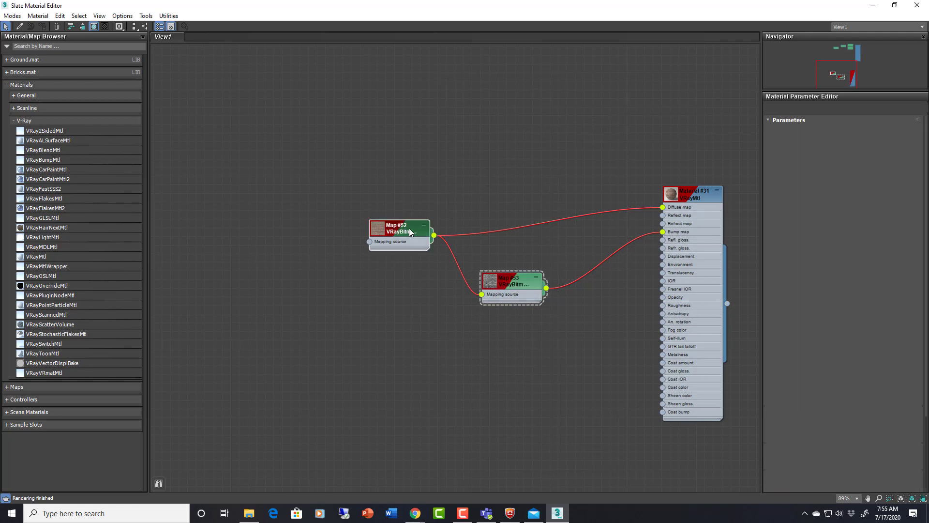
{"action": "scroll", "coordinate": [869, 350], "scroll_direction": "down", "scroll_amount": 3}
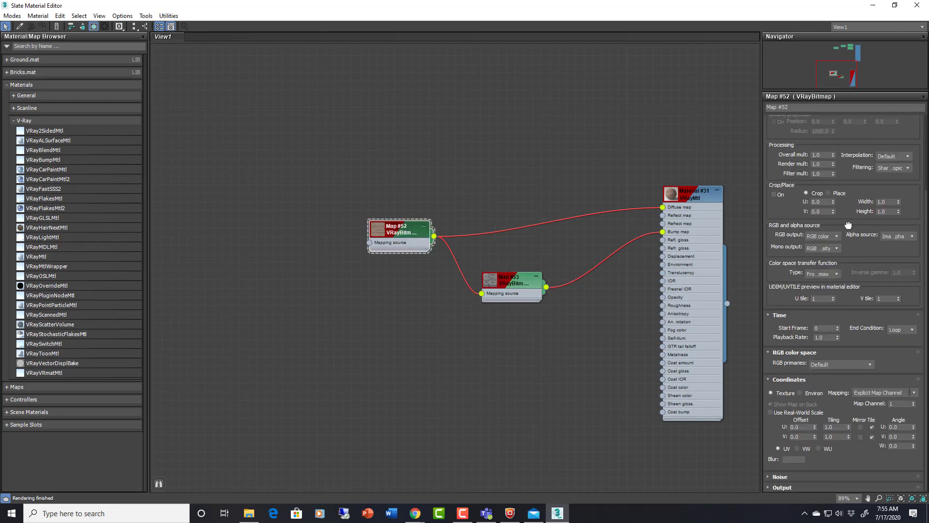
{"action": "left_click", "coordinate": [772, 412]}
{"action": "key", "text": "Tab"}
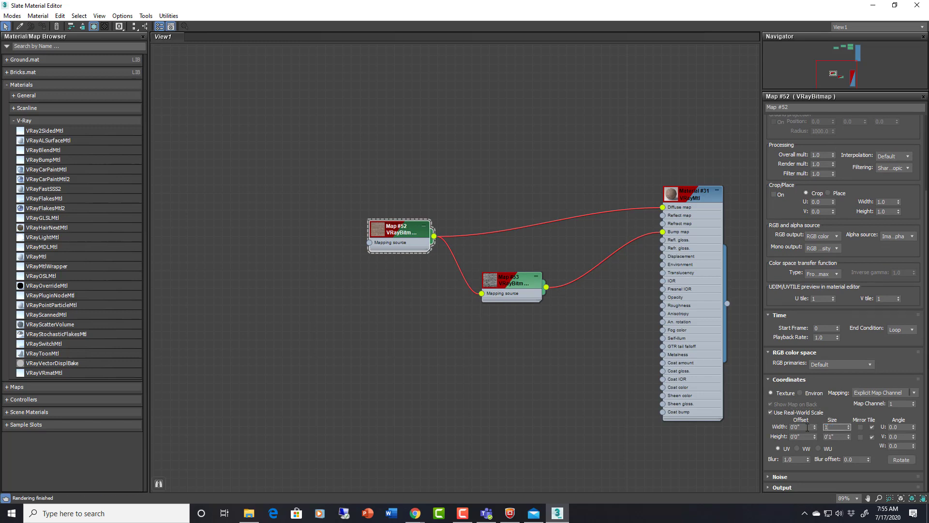
{"action": "type", "text": "10'"}
{"action": "key", "text": "Tab"}
{"action": "type", "text": "10'"}
{"action": "key", "text": "Return"}
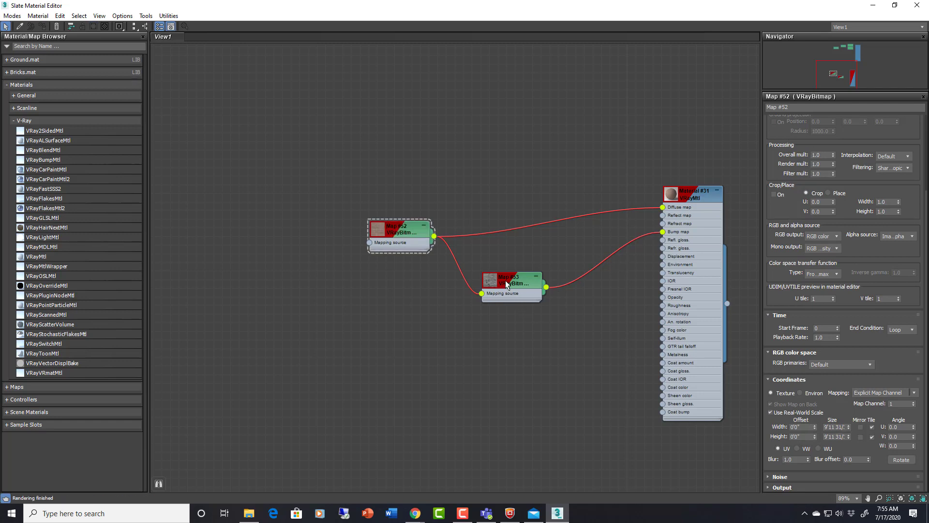
Step: Rearrange the Map #53 and Map #52 nodes in the Slate editor
{"action": "left_click_drag", "start_coordinate": [507, 284], "coordinate": [522, 315]}
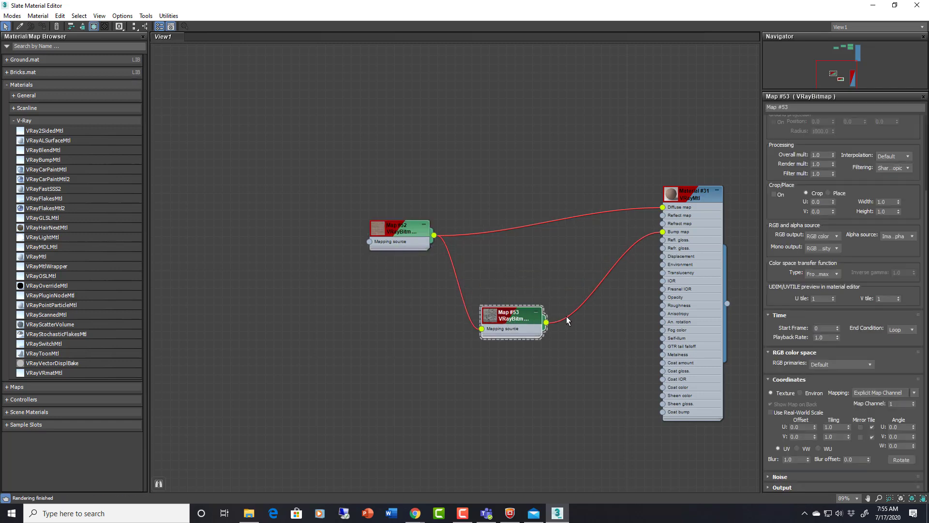
{"action": "scroll", "coordinate": [848, 455], "scroll_direction": "up", "scroll_amount": 3}
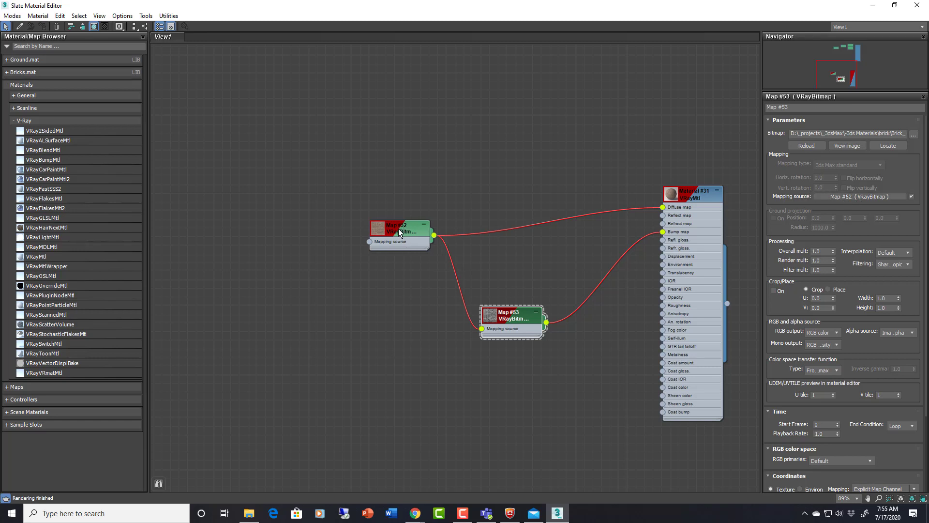
{"action": "left_click_drag", "start_coordinate": [399, 228], "coordinate": [364, 228]}
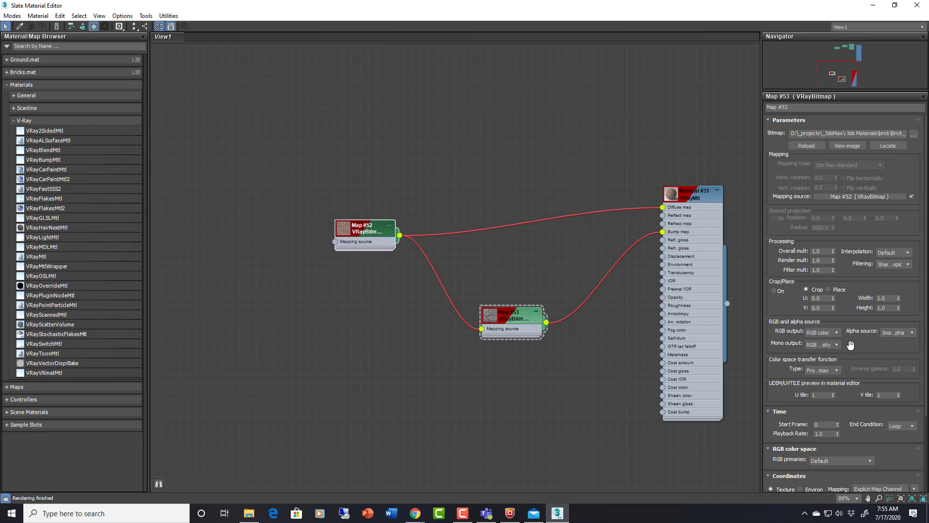
{"action": "scroll", "coordinate": [851, 344], "scroll_direction": "down", "scroll_amount": 5}
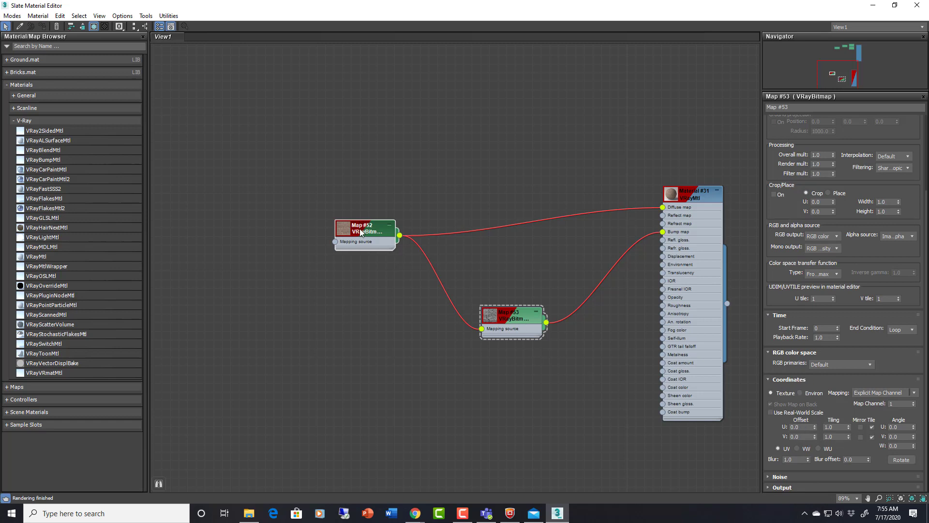
Step: Create a VRayBitmap, Map #54, in Material #31's Reflect map slot
{"action": "left_click_drag", "start_coordinate": [359, 235], "coordinate": [341, 235]}
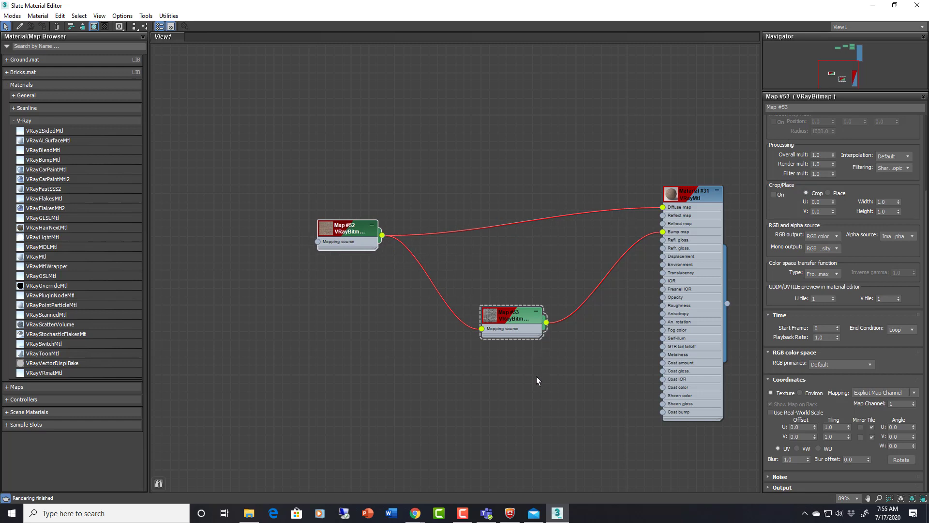
{"action": "left_click_drag", "start_coordinate": [663, 240], "coordinate": [564, 385]}
{"action": "mouse_move", "coordinate": [616, 437]}
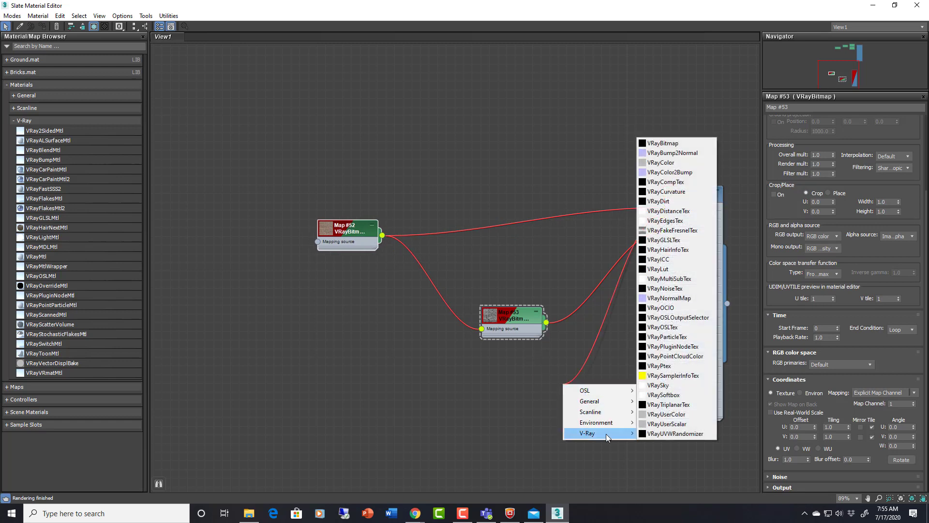
{"action": "left_click", "coordinate": [680, 146]}
{"action": "left_click_drag", "start_coordinate": [534, 402], "coordinate": [384, 238]}
Step: Load a brick image into Map #54's Bitmap slot and reposition the Map #52 node
{"action": "left_click", "coordinate": [539, 387]}
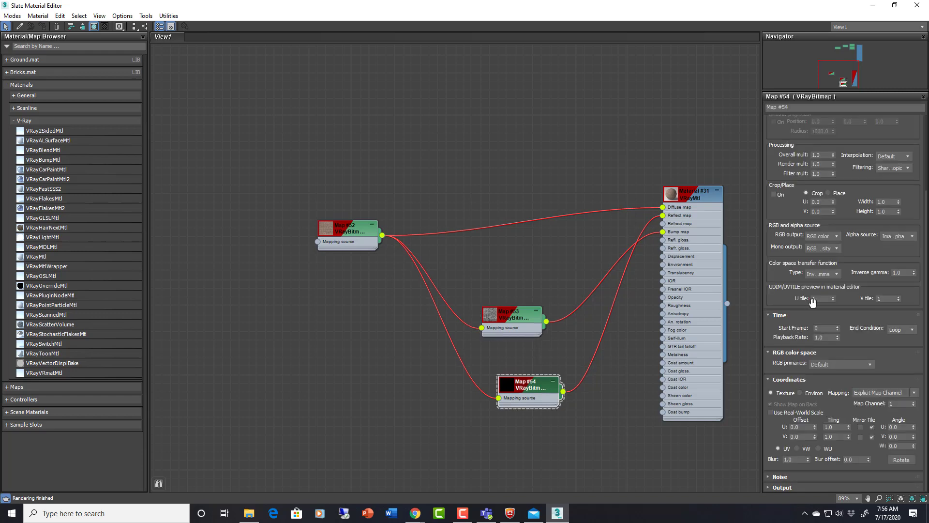
{"action": "scroll", "coordinate": [901, 142], "scroll_direction": "up", "scroll_amount": 3}
{"action": "left_click", "coordinate": [914, 134]}
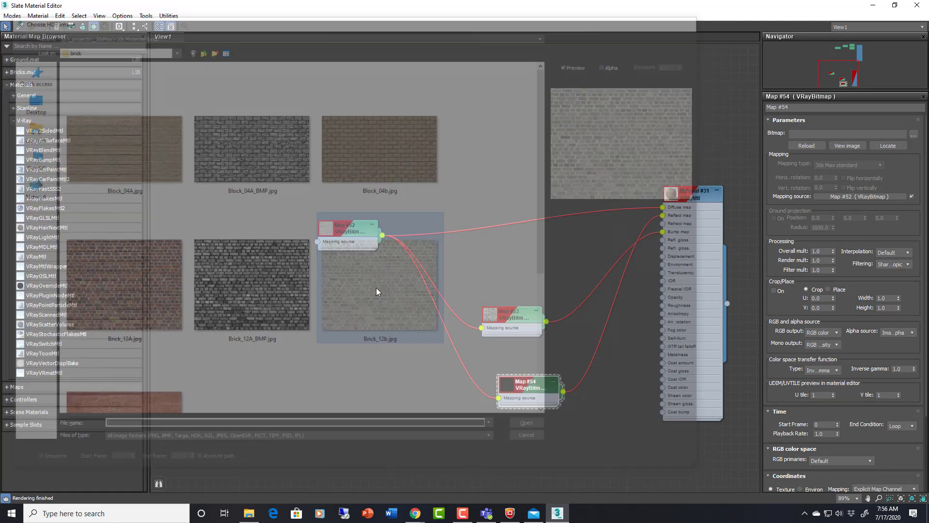
{"action": "double_click", "coordinate": [376, 287]}
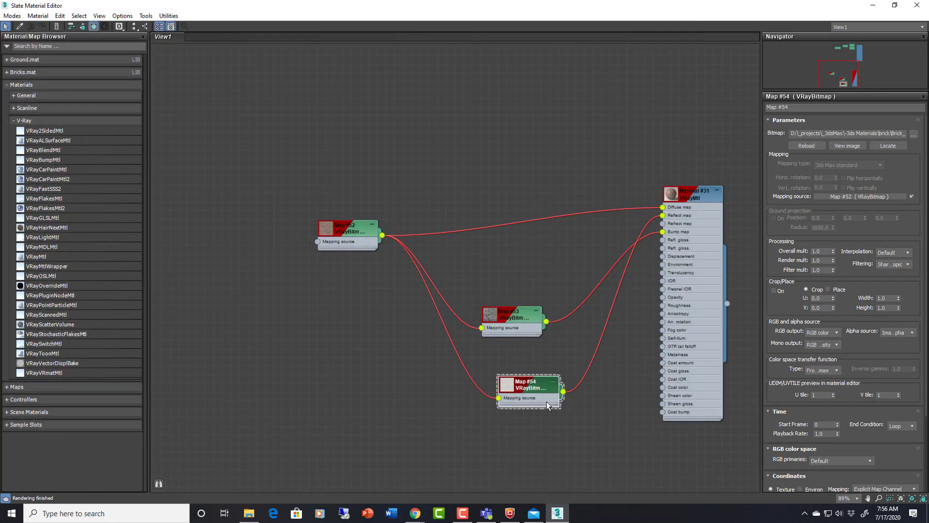
{"action": "left_click_drag", "start_coordinate": [360, 237], "coordinate": [332, 283]}
Step: Feed a new VRayUVWRandomizer into Map #52's mapping source and enable its real-world scale
{"action": "left_click", "coordinate": [329, 283]}
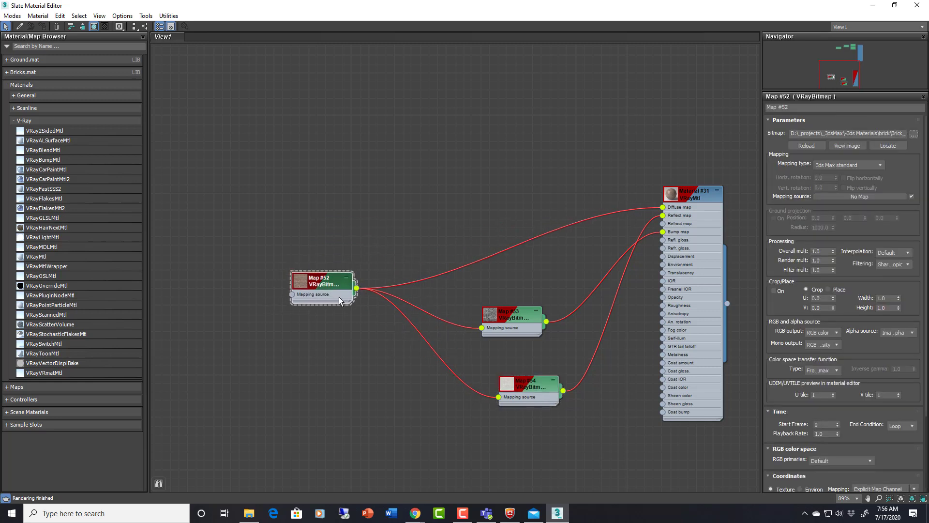
{"action": "left_click_drag", "start_coordinate": [334, 294], "coordinate": [369, 216]}
{"action": "key", "text": "ctrl+z"}
{"action": "left_click_drag", "start_coordinate": [335, 284], "coordinate": [307, 344]}
{"action": "mouse_move", "coordinate": [347, 394]}
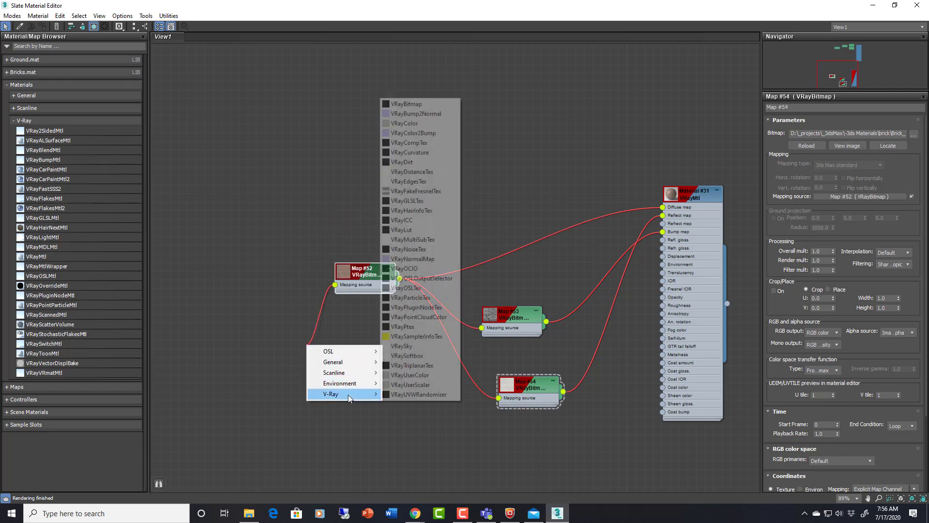
{"action": "left_click", "coordinate": [408, 395]}
{"action": "left_click_drag", "start_coordinate": [313, 341], "coordinate": [269, 334]}
{"action": "double_click", "coordinate": [269, 334]}
{"action": "left_click", "coordinate": [790, 290]}
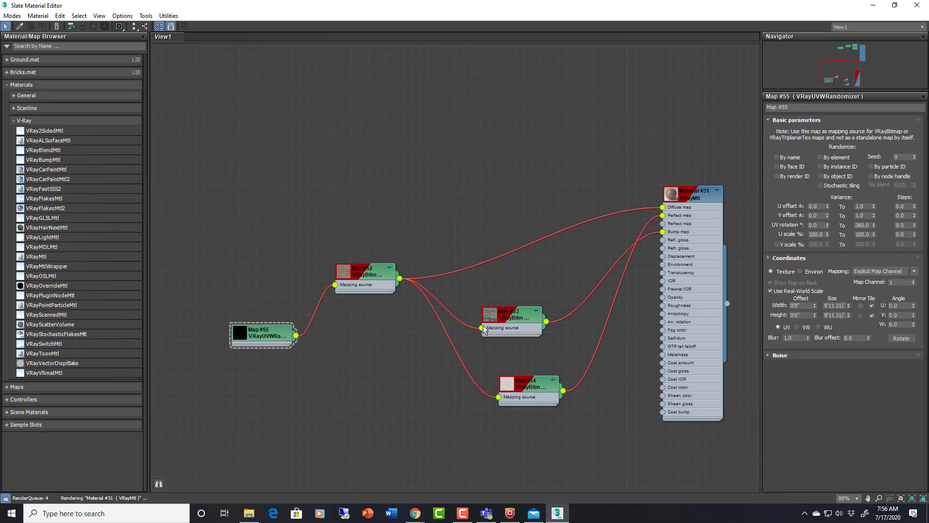
Step: Rewire the randomizer into Map #53 and Map #54 mapping sources and tidy the nodes
{"action": "left_click_drag", "start_coordinate": [482, 328], "coordinate": [370, 347]}
{"action": "left_click_drag", "start_coordinate": [483, 327], "coordinate": [295, 335]}
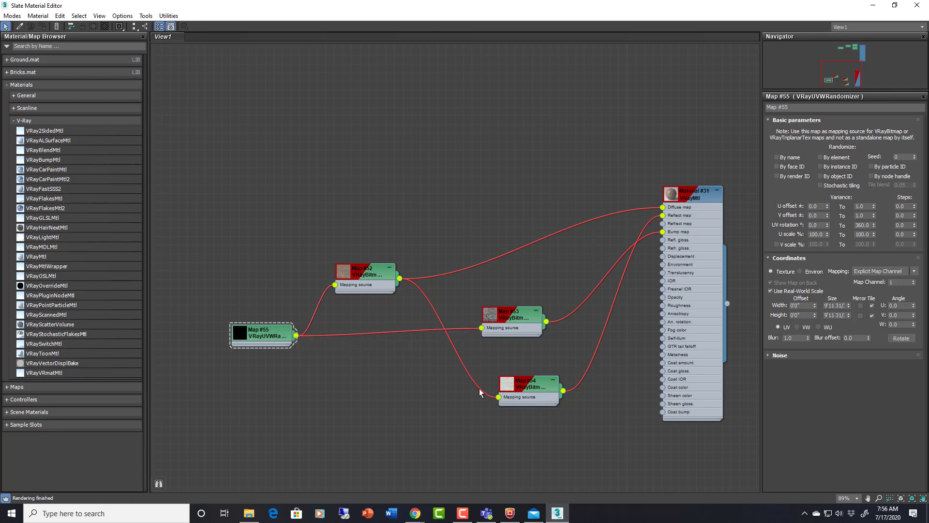
{"action": "left_click_drag", "start_coordinate": [497, 397], "coordinate": [296, 335]}
{"action": "left_click_drag", "start_coordinate": [274, 333], "coordinate": [235, 373]}
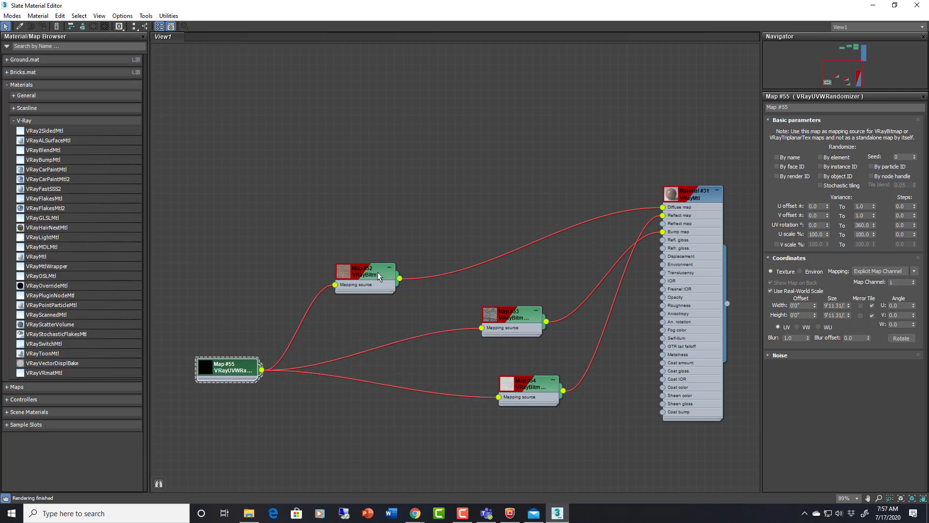
{"action": "left_click_drag", "start_coordinate": [393, 268], "coordinate": [540, 251]}
{"action": "left_click_drag", "start_coordinate": [532, 314], "coordinate": [540, 323]}
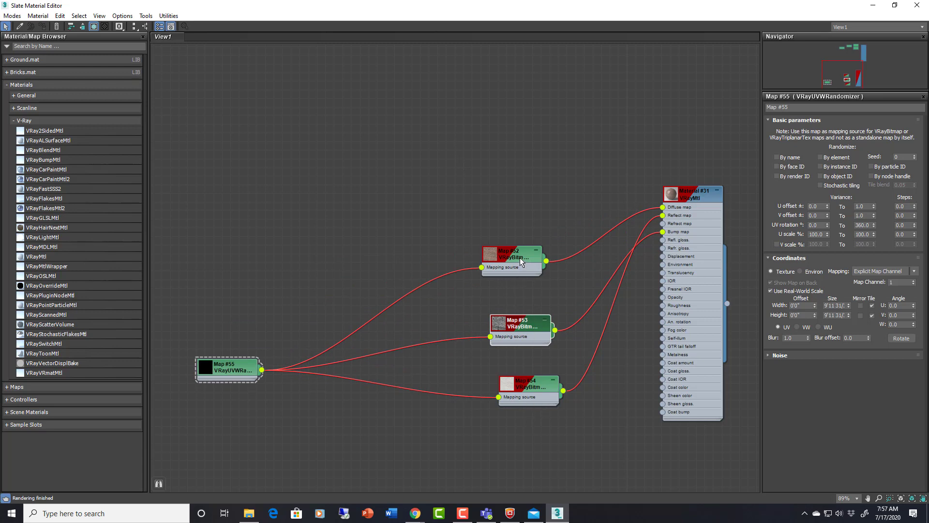
{"action": "left_click_drag", "start_coordinate": [520, 261], "coordinate": [528, 240]}
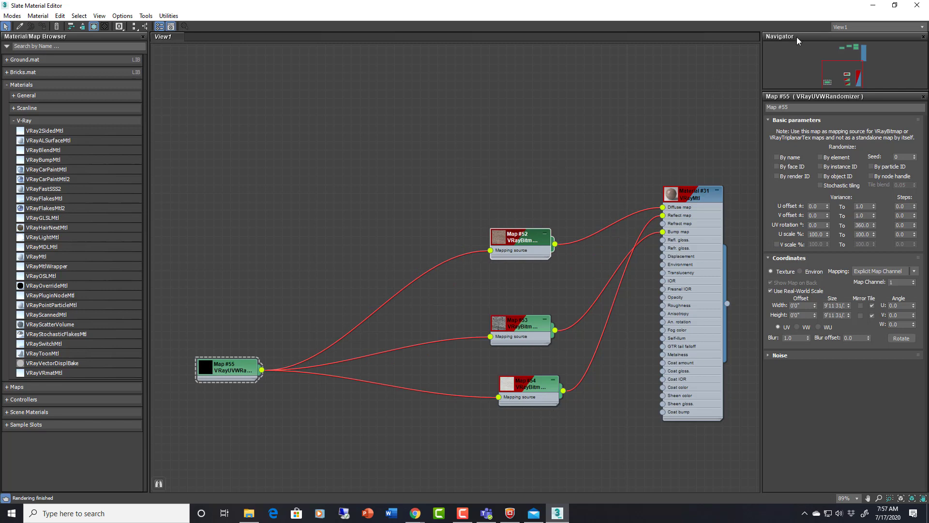
Step: Show the brick material shaded on the selected sphere in the viewport
{"action": "left_click", "coordinate": [895, 5]}
{"action": "double_click", "coordinate": [394, 291]}
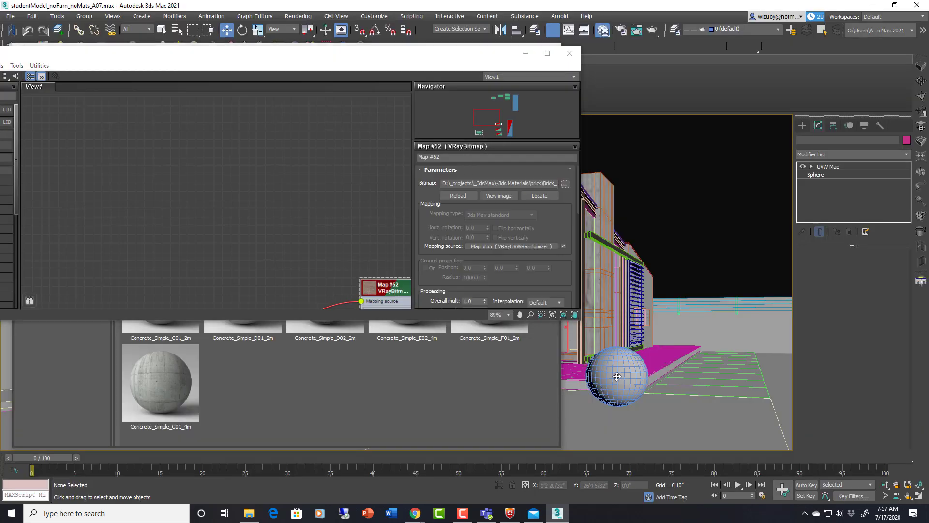
{"action": "left_click", "coordinate": [617, 377]}
{"action": "left_click_drag", "start_coordinate": [76, 53], "coordinate": [203, 46]}
{"action": "left_click", "coordinate": [40, 70]}
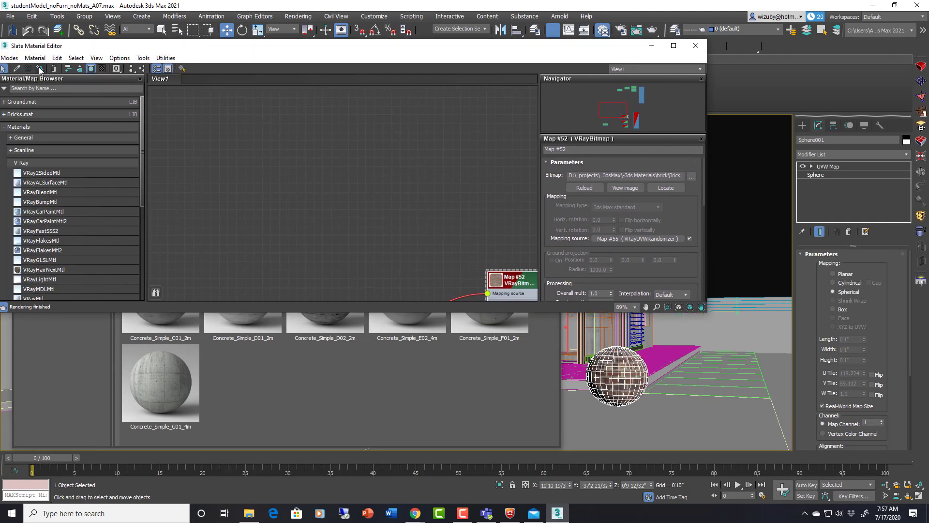
Step: Close the Slate Material Editor and the V-Ray Asset Browser
{"action": "left_click", "coordinate": [620, 373]}
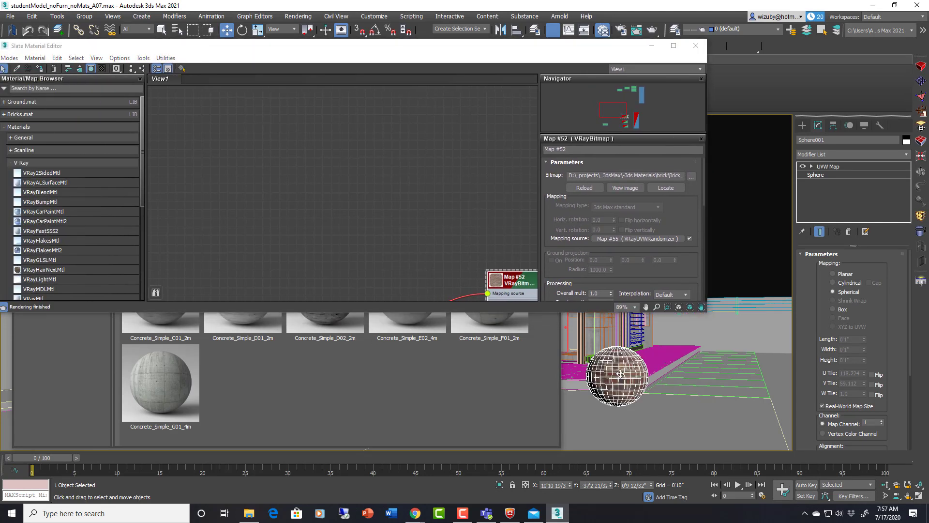
{"action": "left_click", "coordinate": [696, 46]}
{"action": "left_click", "coordinate": [550, 50]}
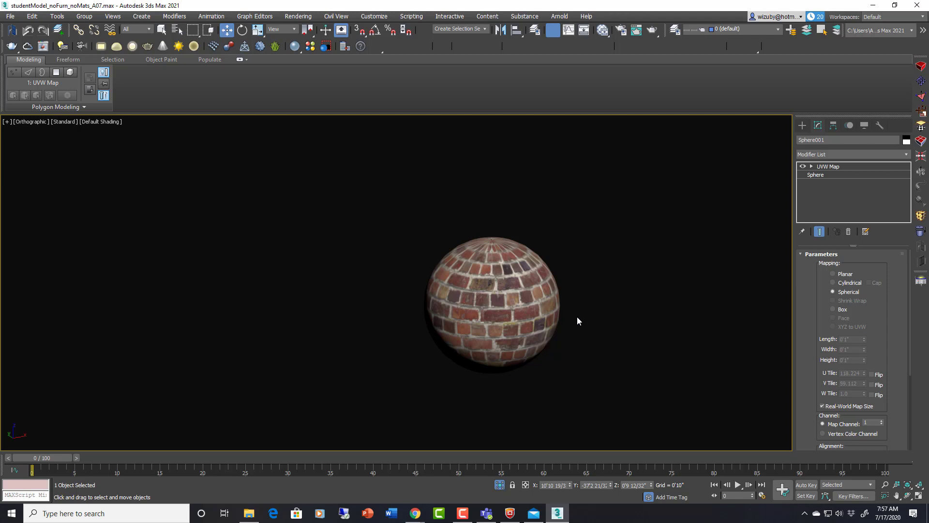
Step: Open the Compact Material Editor with an enlarged preview of Material #31's sample sphere
{"action": "left_click", "coordinate": [603, 30]}
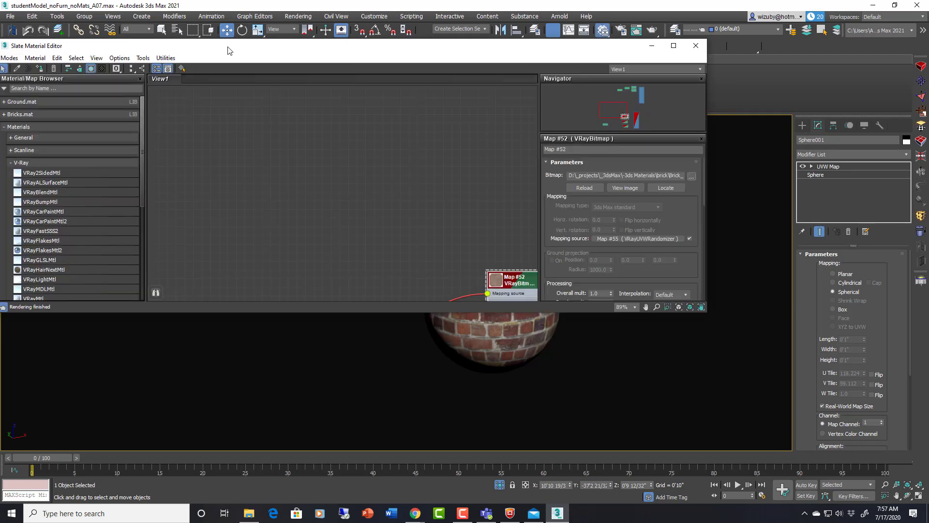
{"action": "left_click", "coordinate": [9, 58]}
{"action": "left_click", "coordinate": [34, 69]}
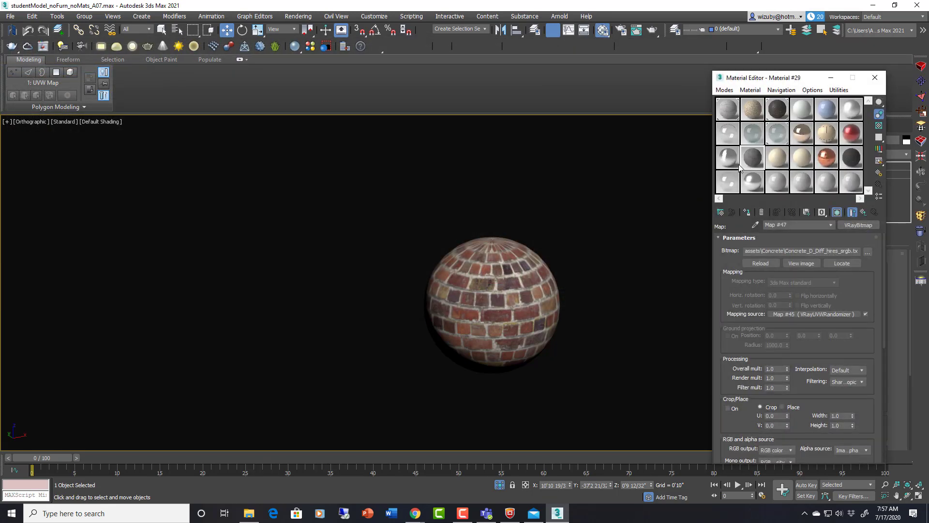
{"action": "double_click", "coordinate": [753, 157]}
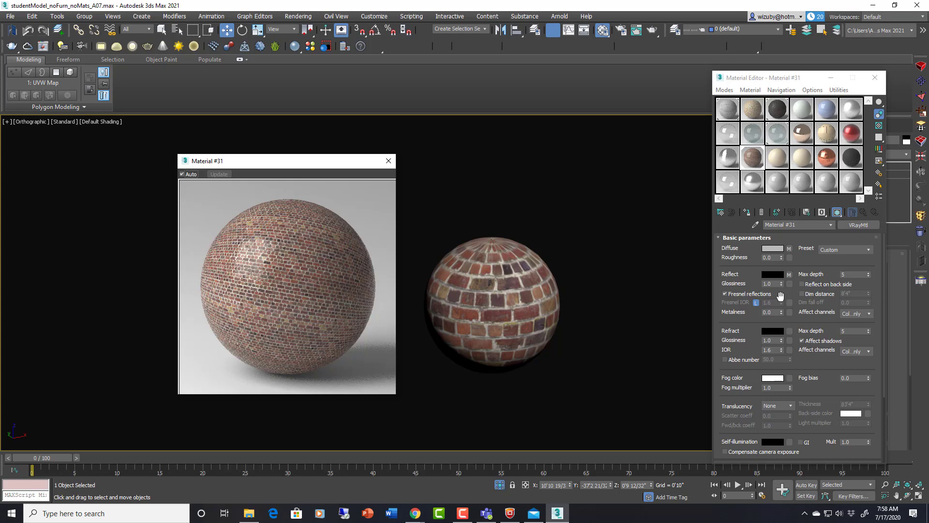
Step: Convert the 13 - Brushed Metal #2 sample into a VRayMtl with the Copper preset
{"action": "left_click", "coordinate": [727, 157]}
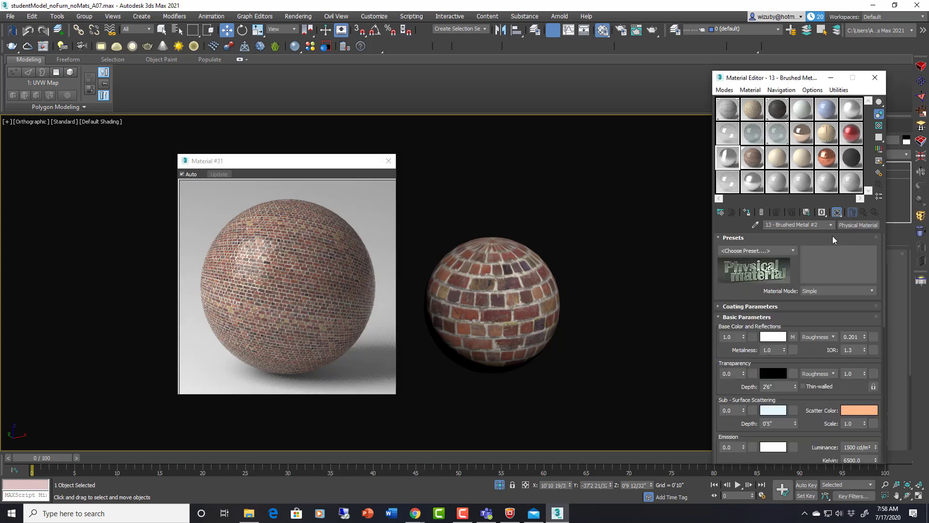
{"action": "left_click", "coordinate": [873, 228]}
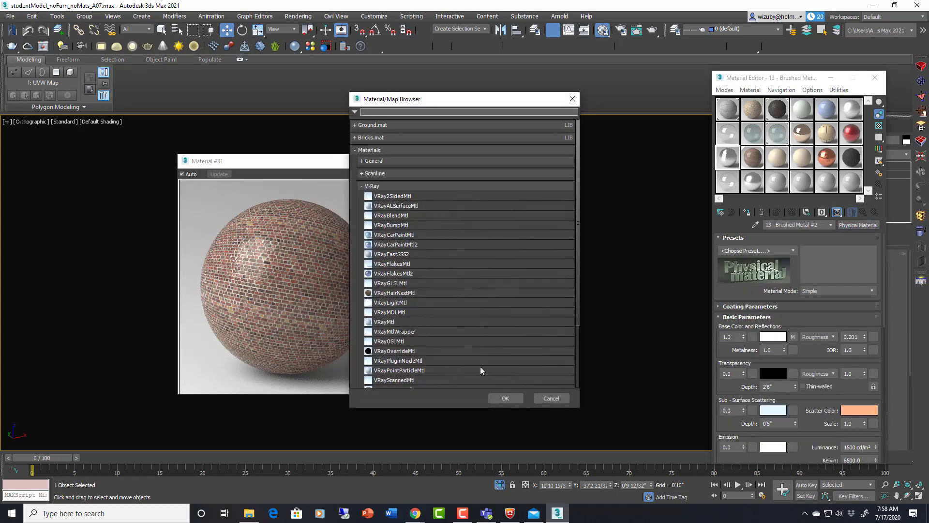
{"action": "double_click", "coordinate": [415, 320]}
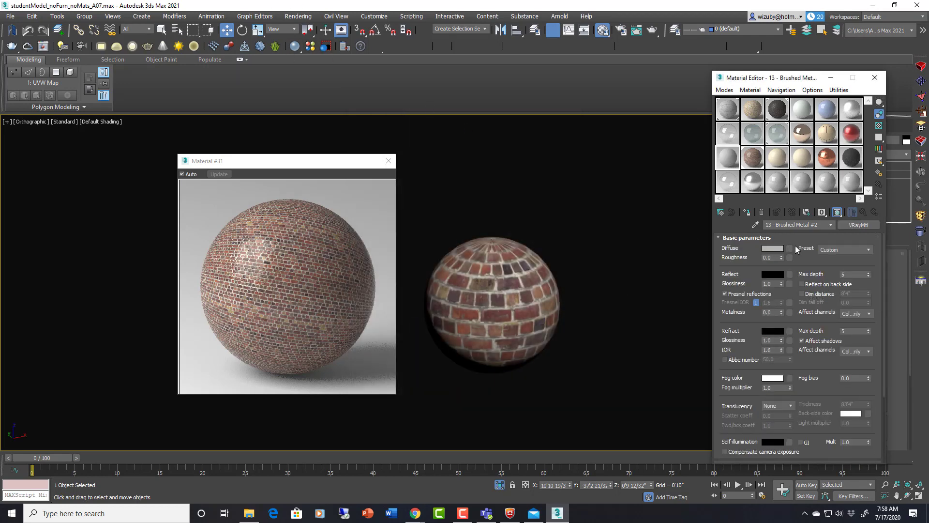
{"action": "left_click", "coordinate": [865, 250]}
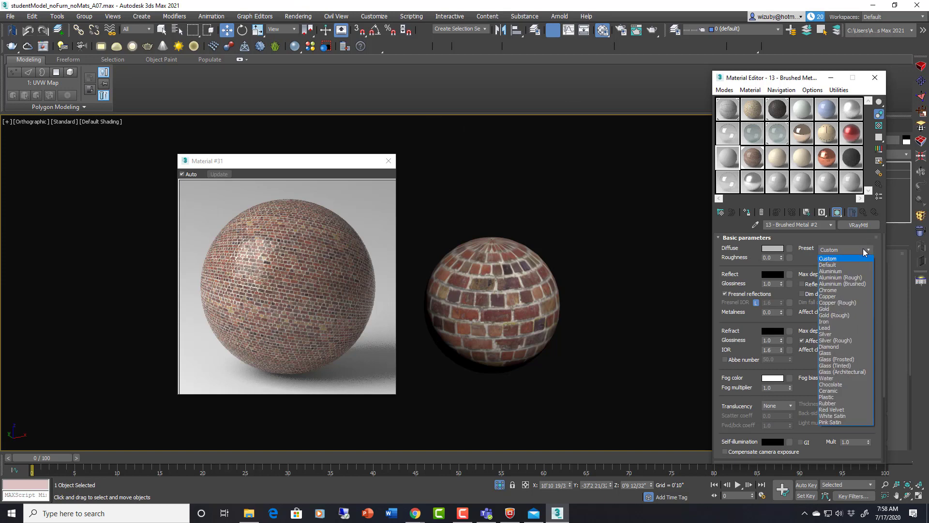
{"action": "left_click", "coordinate": [830, 296]}
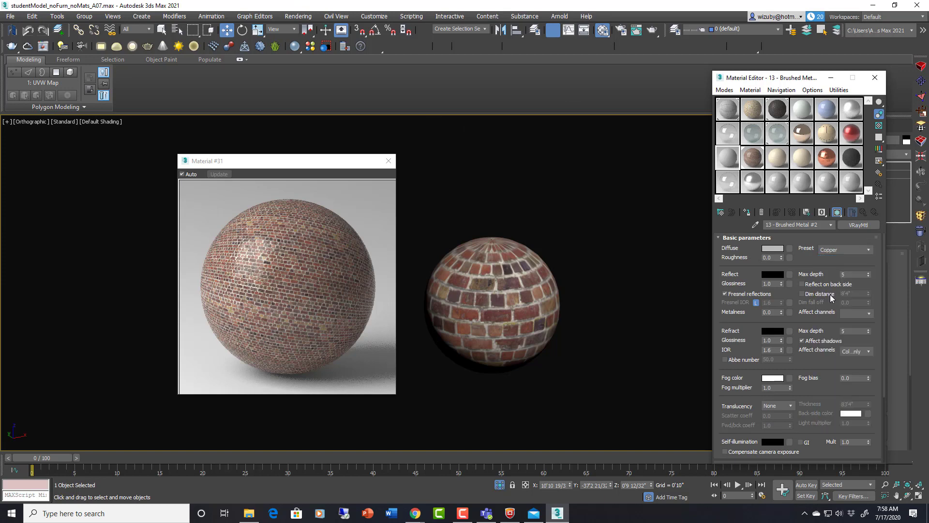
Step: Preview the copper material, expand its Coat parameters, then close both preview windows
{"action": "double_click", "coordinate": [730, 158]}
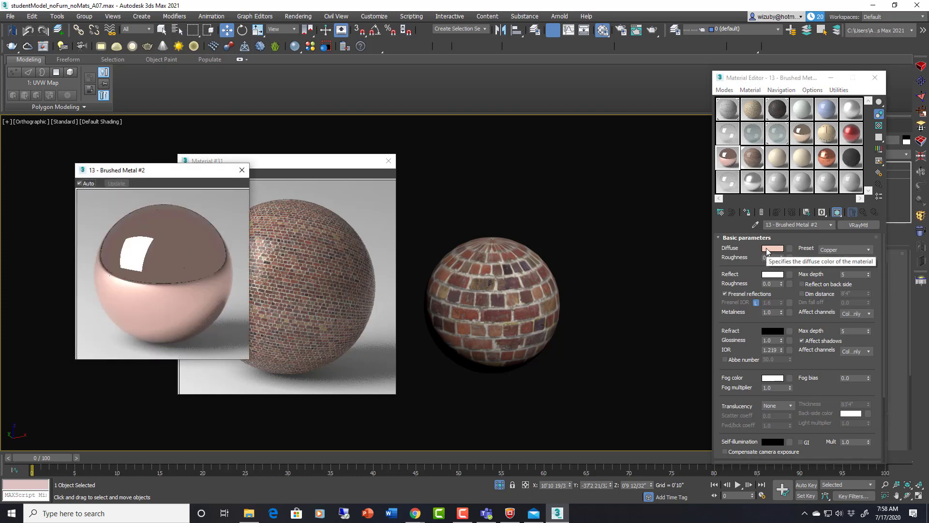
{"action": "scroll", "coordinate": [808, 339], "scroll_direction": "down", "scroll_amount": 3}
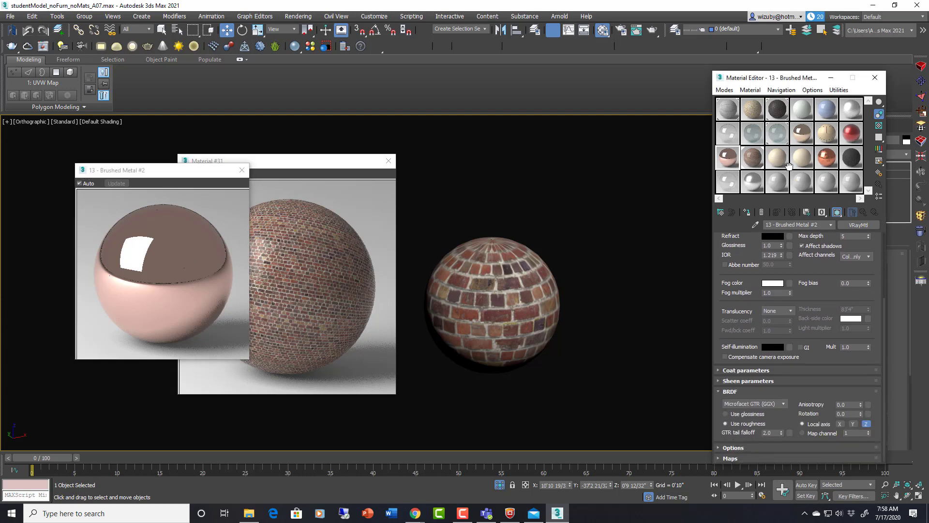
{"action": "left_click", "coordinate": [746, 370]}
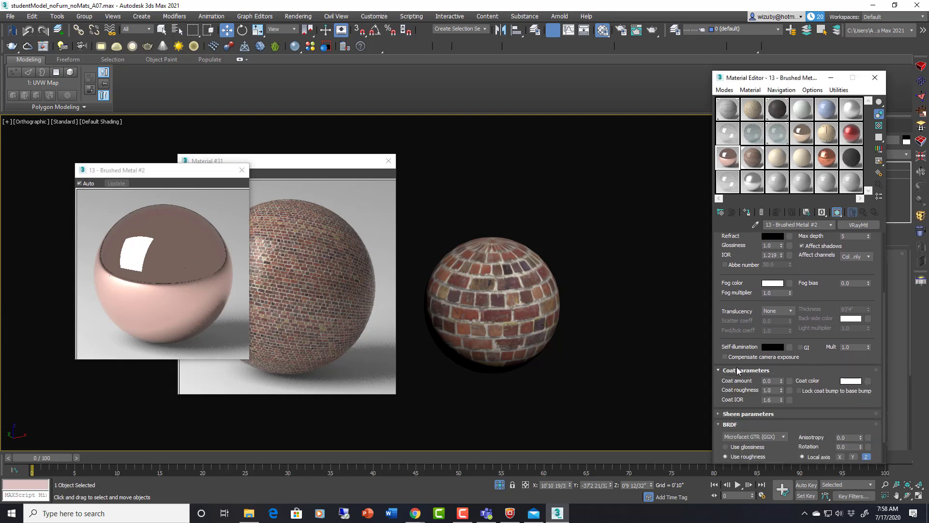
{"action": "left_click", "coordinate": [395, 168]}
{"action": "left_click", "coordinate": [389, 161]}
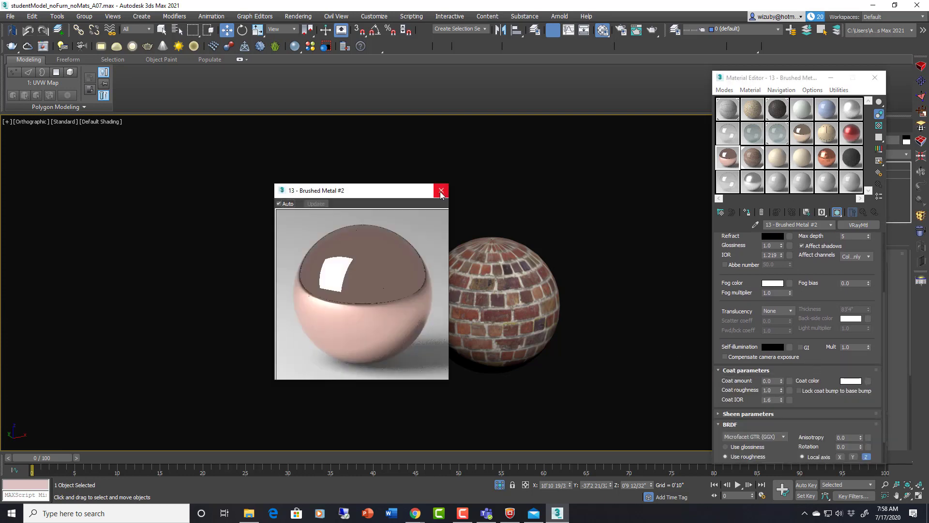
{"action": "left_click", "coordinate": [438, 191]}
Step: Set Material #31's Coat amount to 1.0 and its Coat color to pure red
{"action": "left_click", "coordinate": [750, 160]}
{"action": "double_click", "coordinate": [751, 159]}
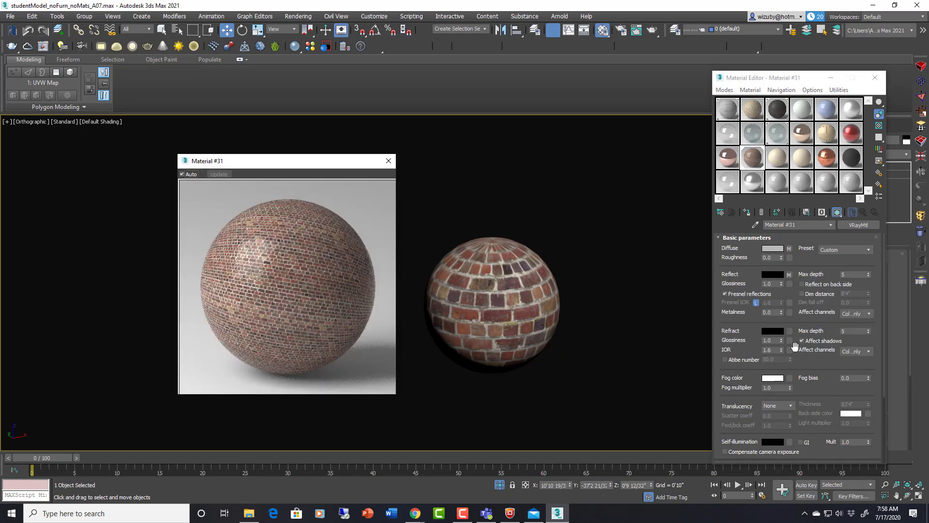
{"action": "scroll", "coordinate": [774, 411], "scroll_direction": "down", "scroll_amount": 5}
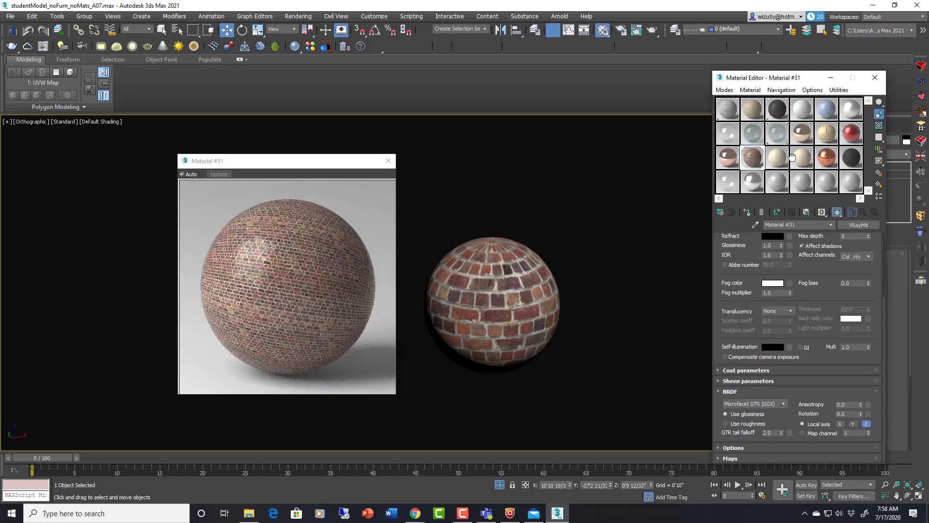
{"action": "left_click", "coordinate": [794, 370]}
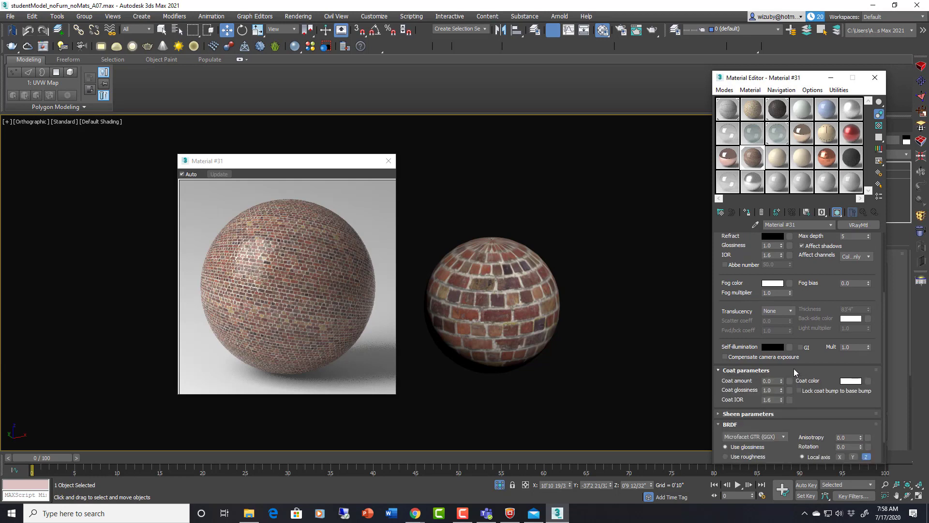
{"action": "double_click", "coordinate": [770, 381]}
{"action": "key", "text": "Return"}
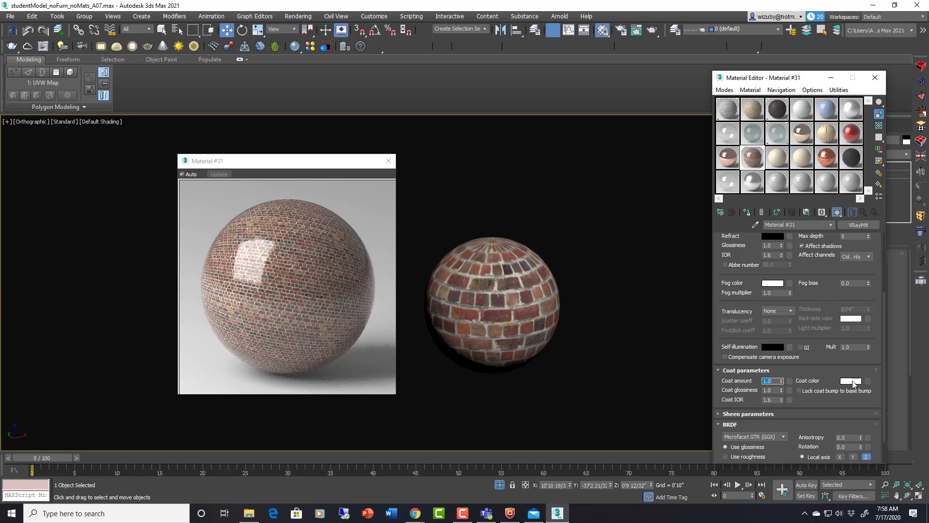
{"action": "left_click", "coordinate": [852, 381]}
{"action": "left_click", "coordinate": [374, 103]}
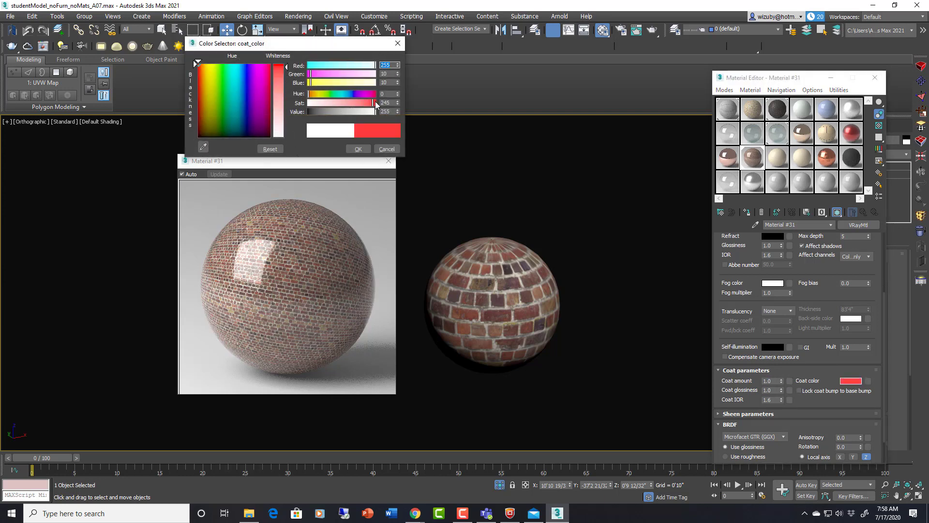
{"action": "left_click", "coordinate": [376, 103]}
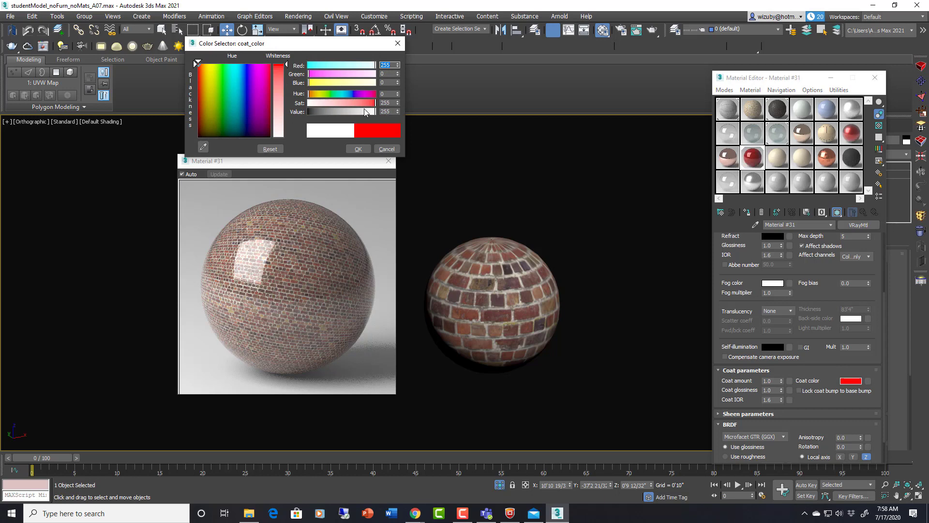
{"action": "left_click", "coordinate": [358, 149]}
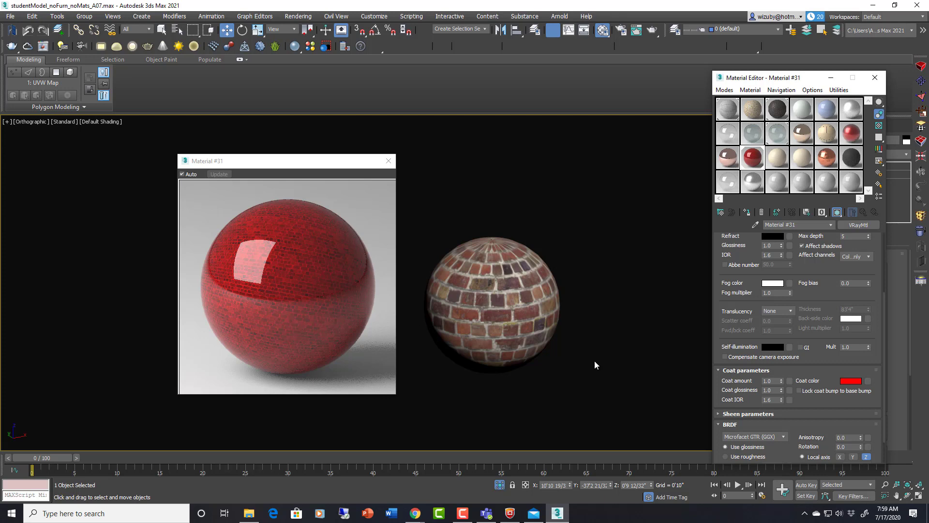
Step: Set Material #31's Coat glossiness to 1.0
{"action": "left_click_drag", "start_coordinate": [794, 400], "coordinate": [794, 396]}
{"action": "left_click_drag", "start_coordinate": [811, 330], "coordinate": [817, 348]}
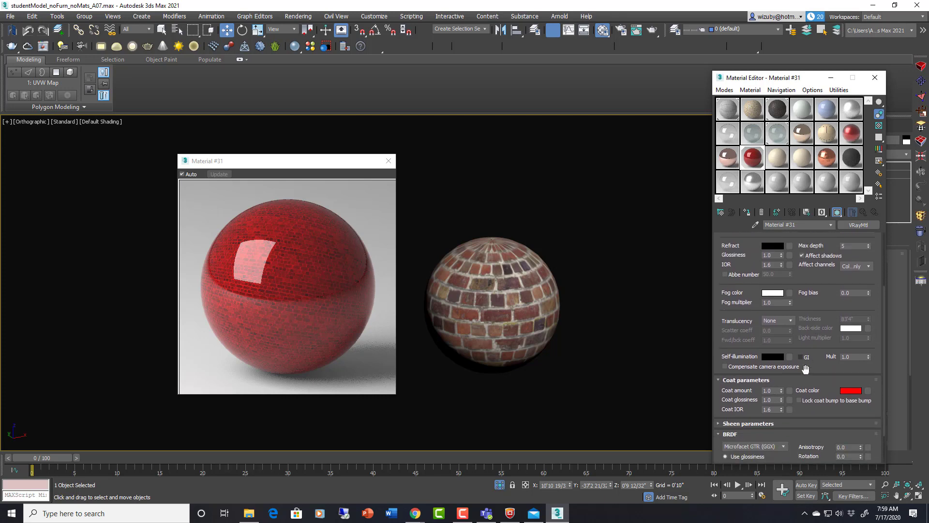
{"action": "double_click", "coordinate": [771, 400]}
{"action": "key", "text": "Return"}
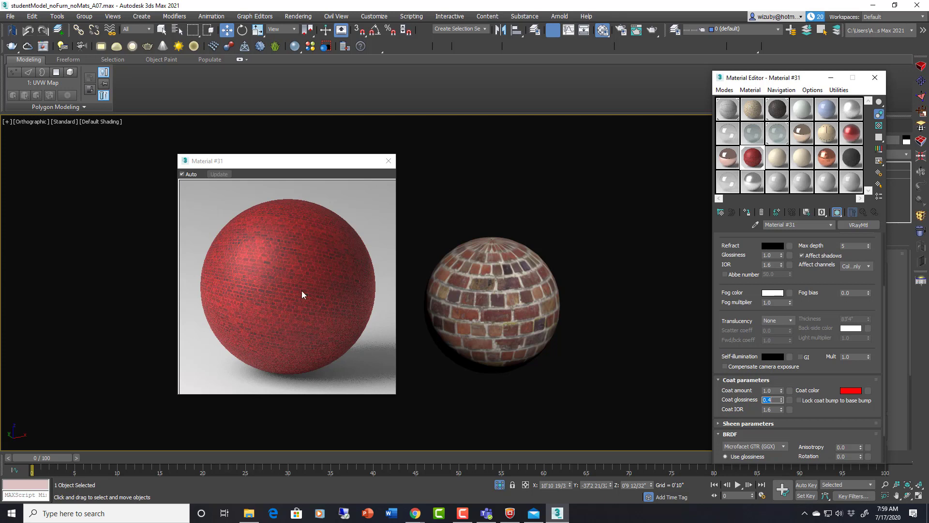
{"action": "left_click_drag", "start_coordinate": [820, 307], "coordinate": [819, 369]}
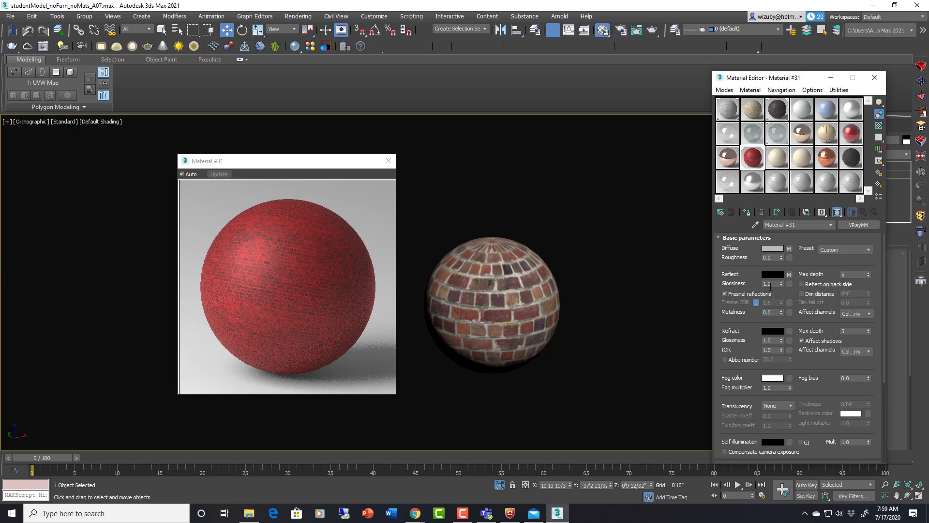
{"action": "left_click_drag", "start_coordinate": [777, 283], "coordinate": [748, 284]}
{"action": "left_click_drag", "start_coordinate": [790, 291], "coordinate": [791, 200]}
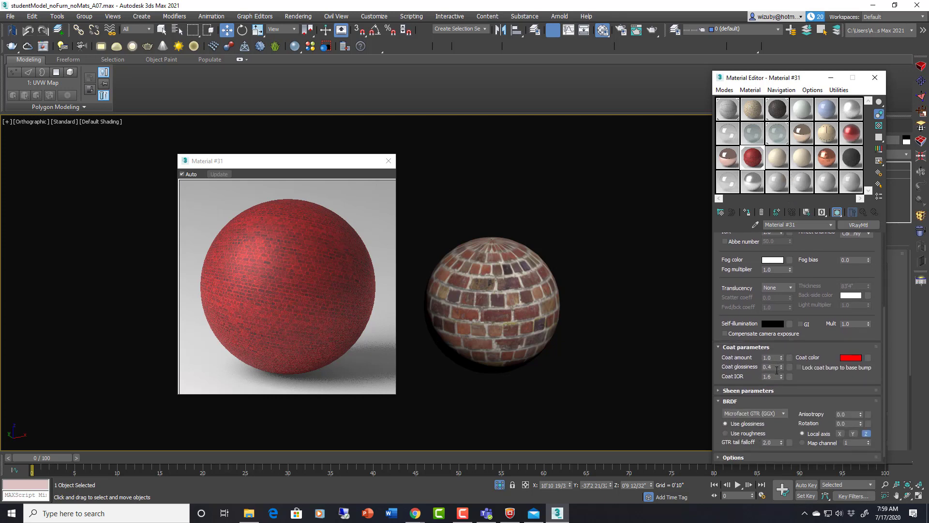
{"action": "double_click", "coordinate": [777, 357]}
{"action": "double_click", "coordinate": [776, 366]}
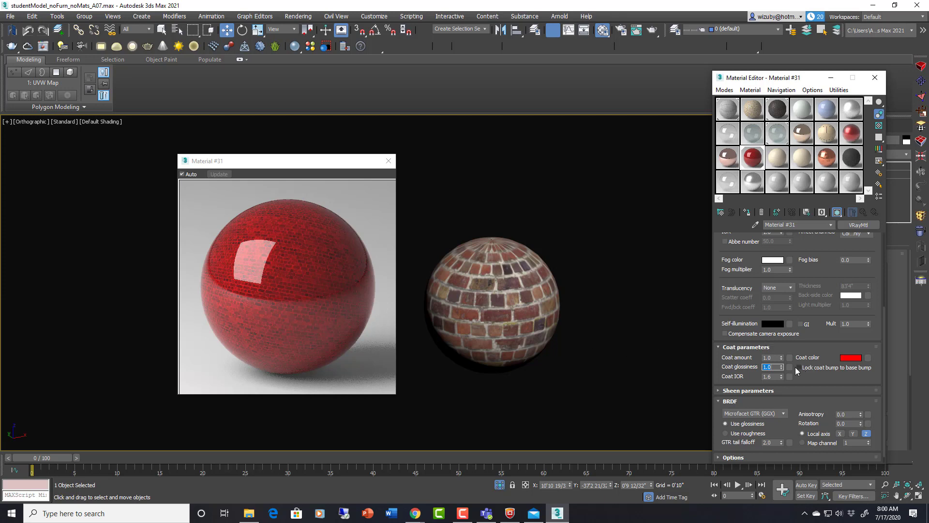
{"action": "key", "text": "Return"}
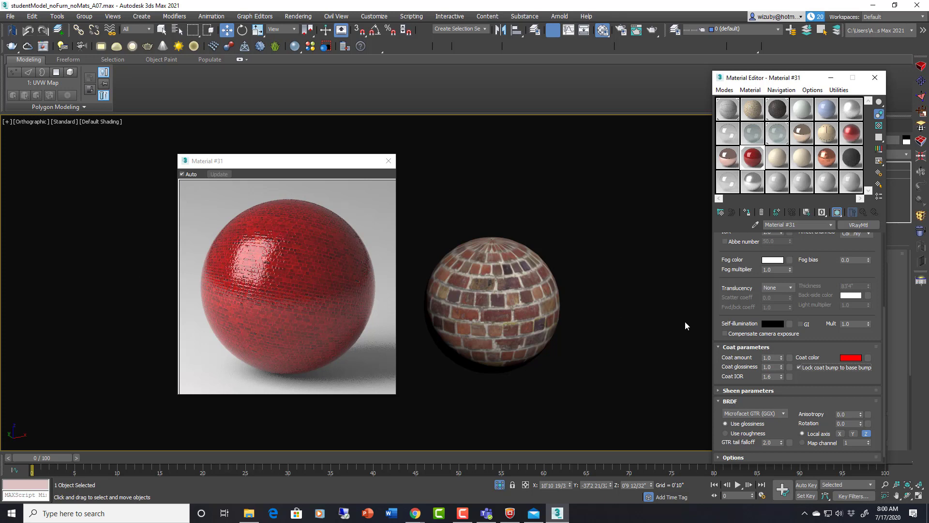
Step: Make the Coat color black and reset Coat amount to 0.0
{"action": "left_click", "coordinate": [852, 358]}
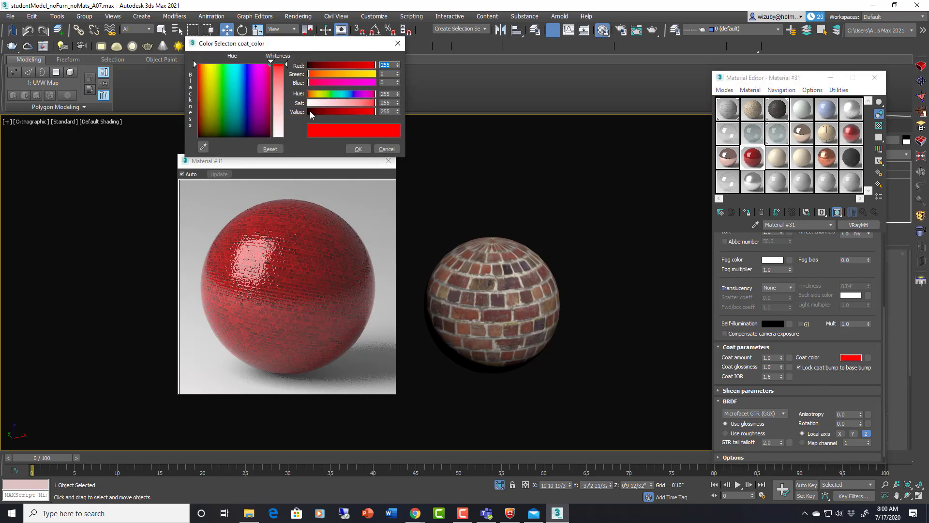
{"action": "left_click_drag", "start_coordinate": [279, 73], "coordinate": [282, 118]}
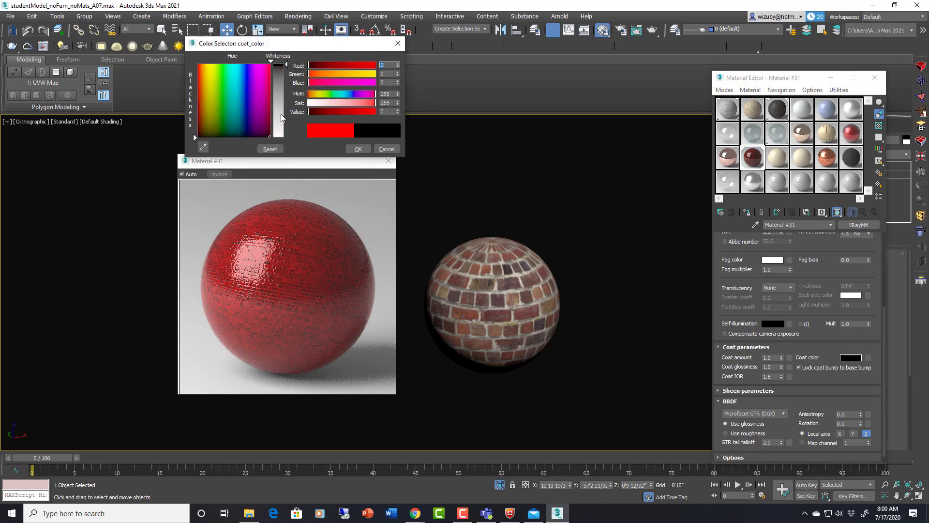
{"action": "left_click", "coordinate": [359, 148]}
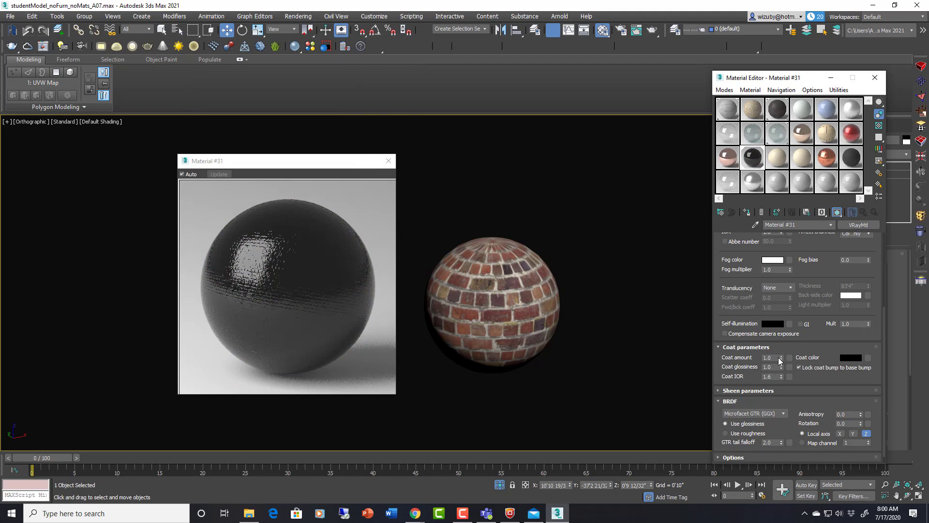
{"action": "right_click", "coordinate": [782, 357]}
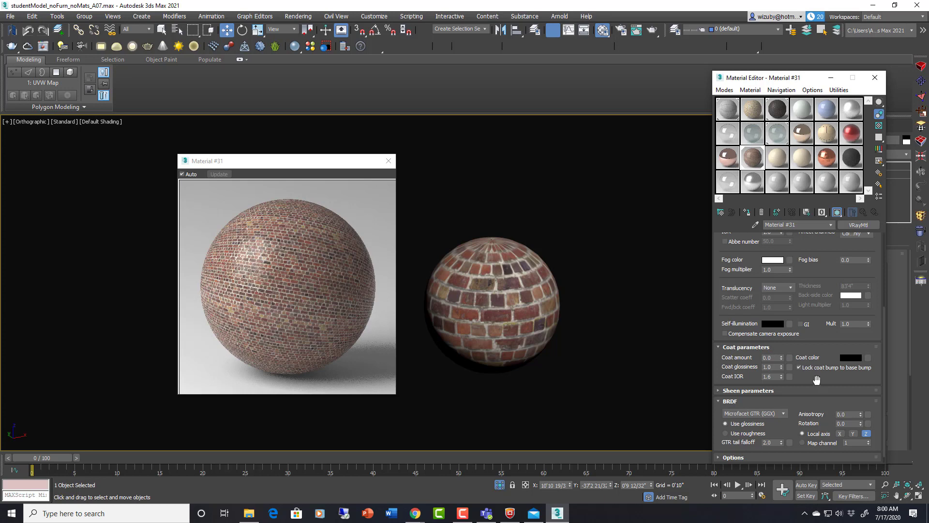
Step: Set the Sheen color to cyan, going through purple first
{"action": "left_click", "coordinate": [801, 390]}
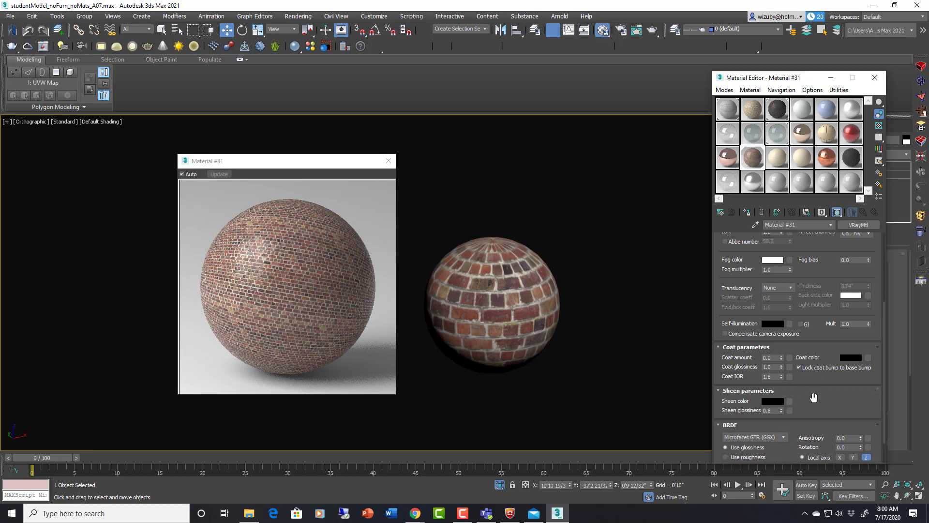
{"action": "left_click", "coordinate": [772, 401]}
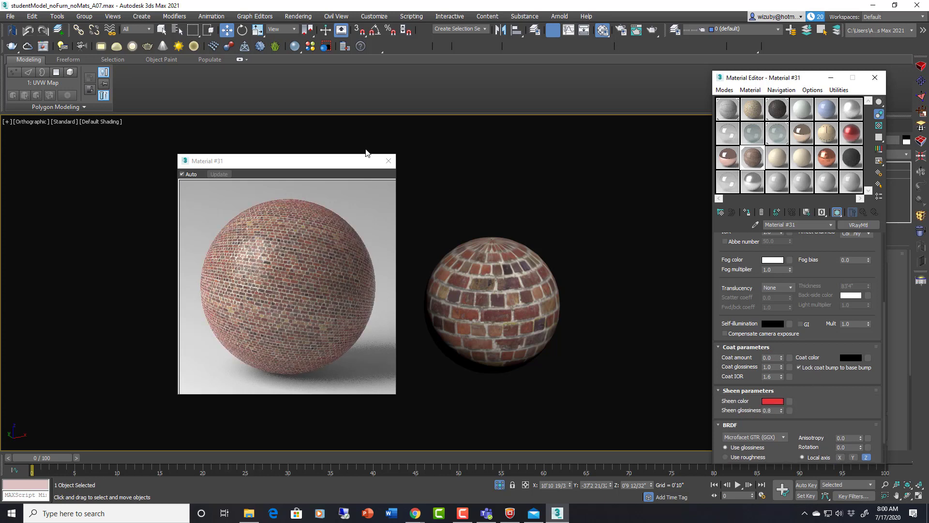
{"action": "left_click", "coordinate": [773, 401]}
{"action": "left_click_drag", "start_coordinate": [359, 94], "coordinate": [354, 97]}
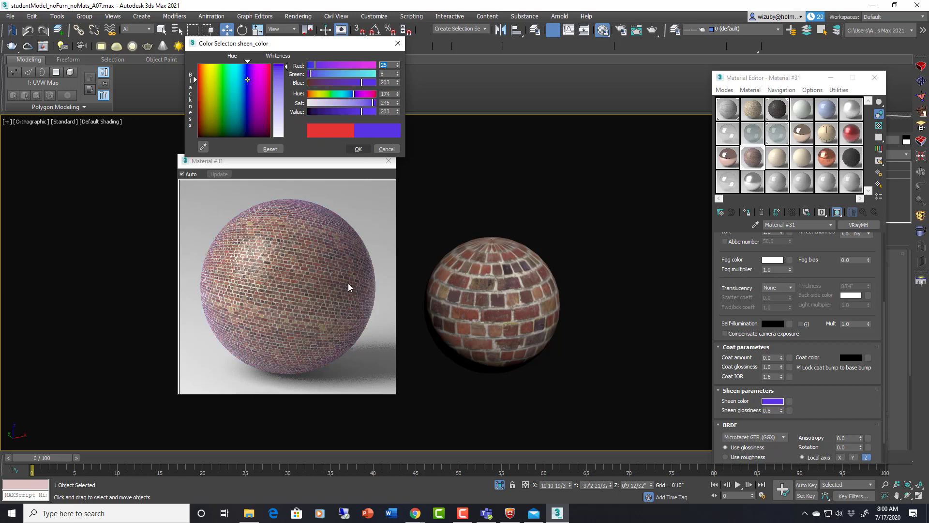
{"action": "key", "text": "Return"}
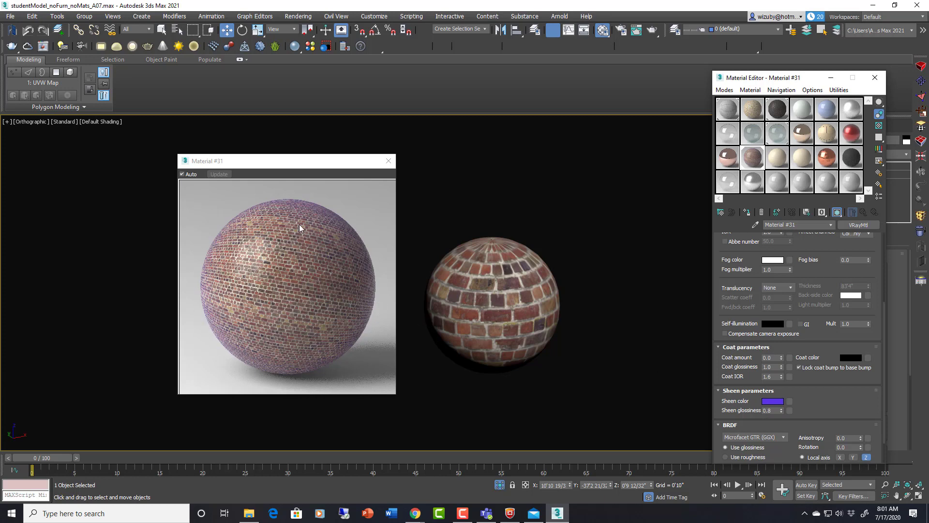
{"action": "left_click", "coordinate": [773, 401]}
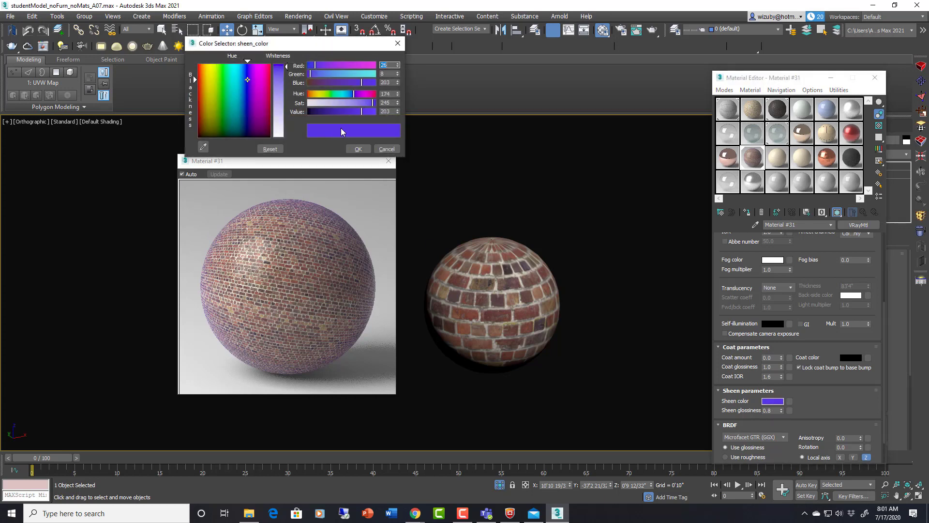
{"action": "left_click", "coordinate": [371, 75]}
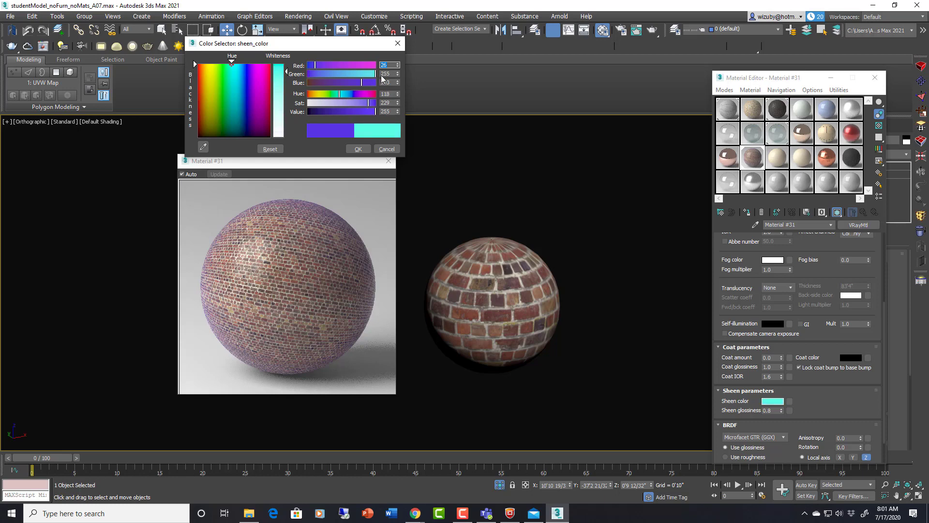
{"action": "left_click", "coordinate": [359, 148]}
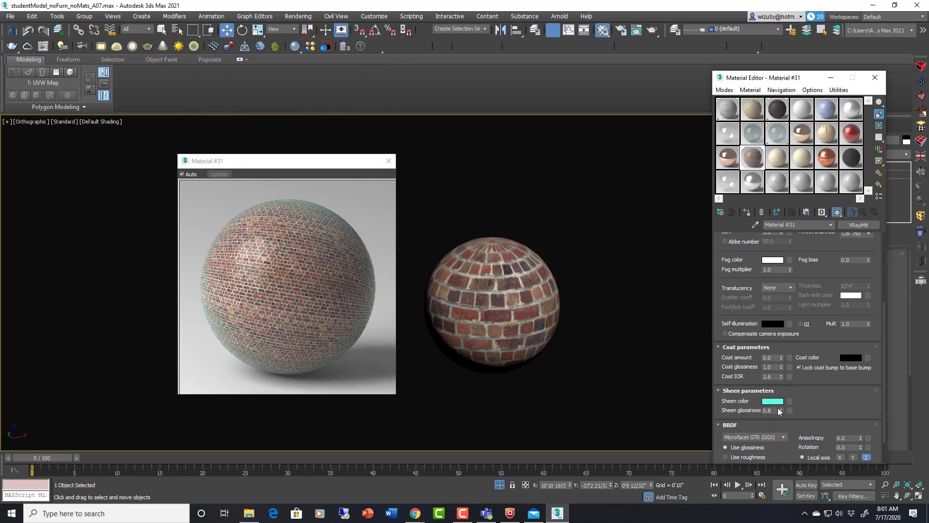
Step: Set Sheen glossiness to 0.5 after briefly trying 1.0
{"action": "left_click_drag", "start_coordinate": [778, 411], "coordinate": [753, 412]}
{"action": "type", "text": "1"}
{"action": "key", "text": "Return"}
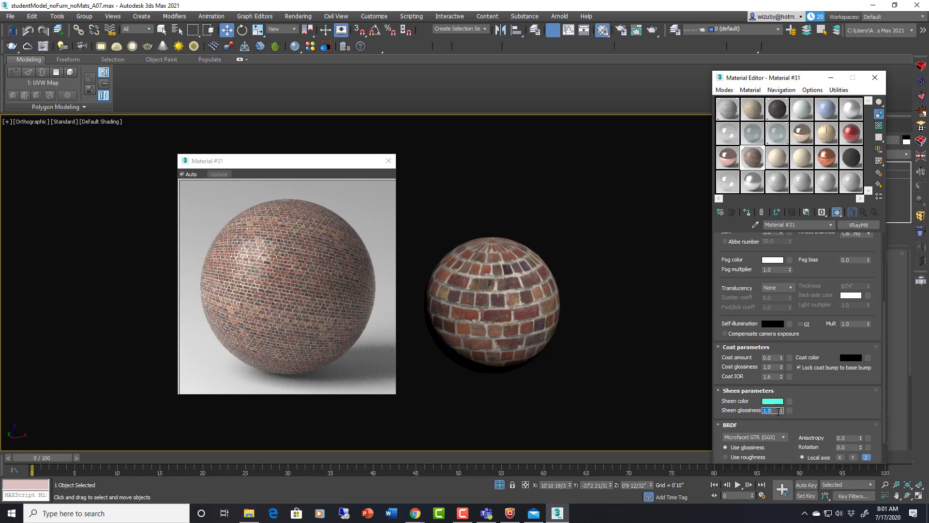
{"action": "type", "text": "0.5"}
{"action": "key", "text": "Return"}
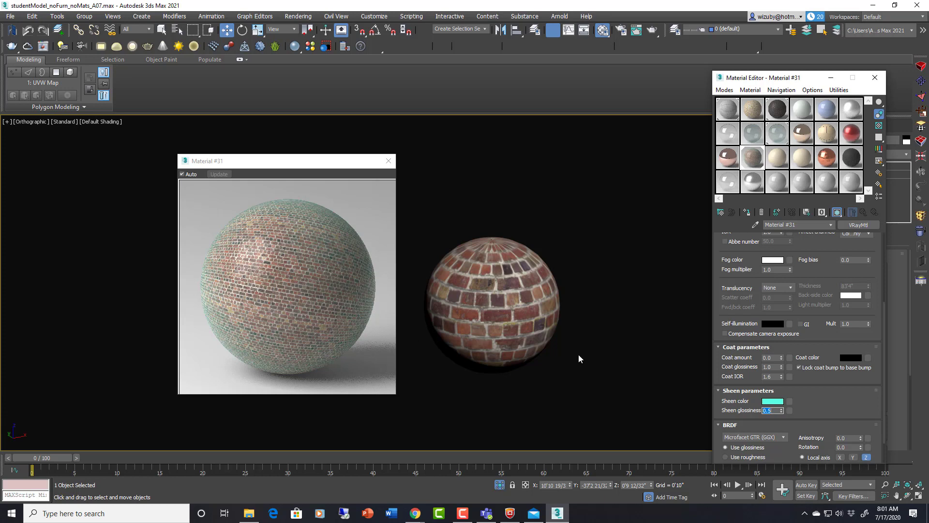
{"action": "left_click", "coordinate": [390, 162]}
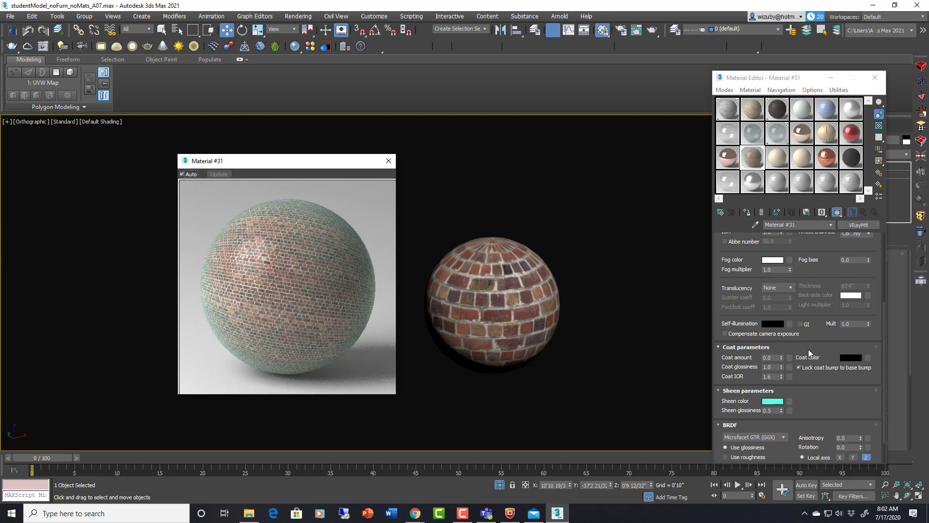
{"action": "scroll", "coordinate": [811, 350], "scroll_direction": "up", "scroll_amount": 5}
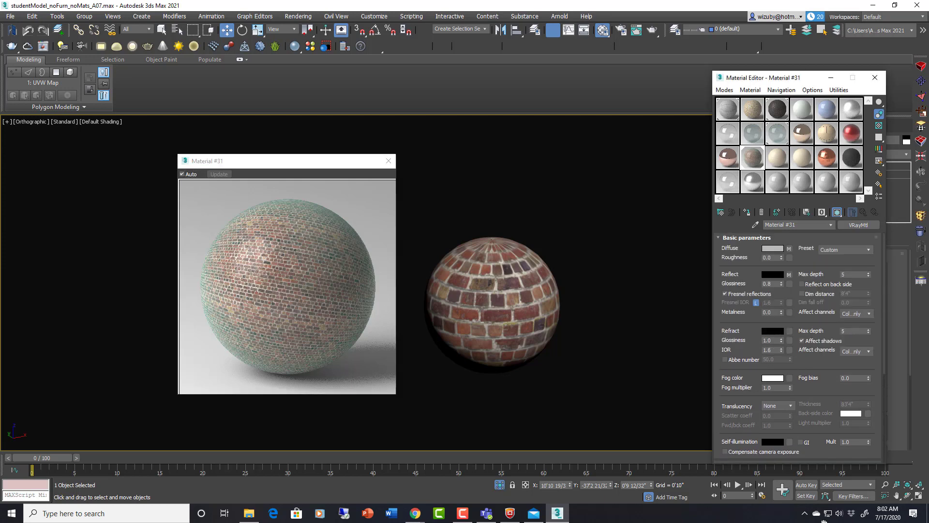
{"action": "left_click", "coordinate": [869, 250]}
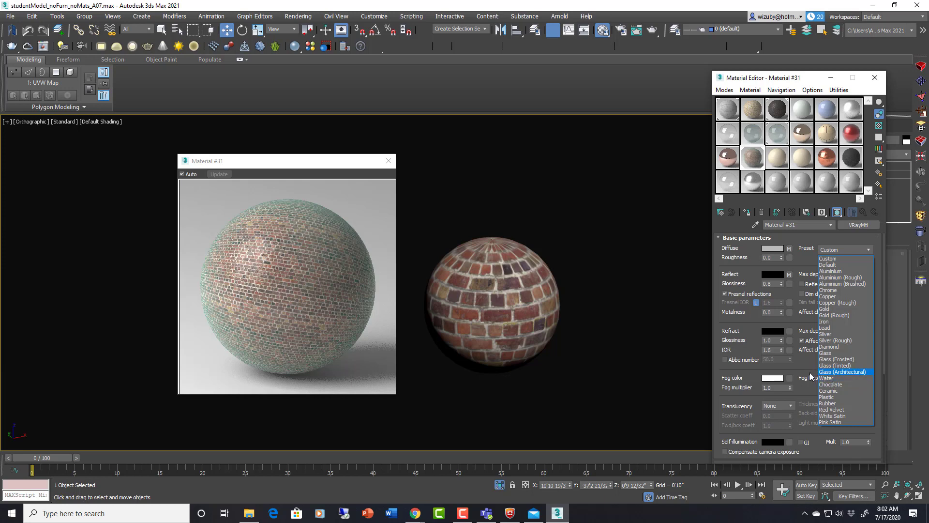
{"action": "left_click", "coordinate": [808, 364]}
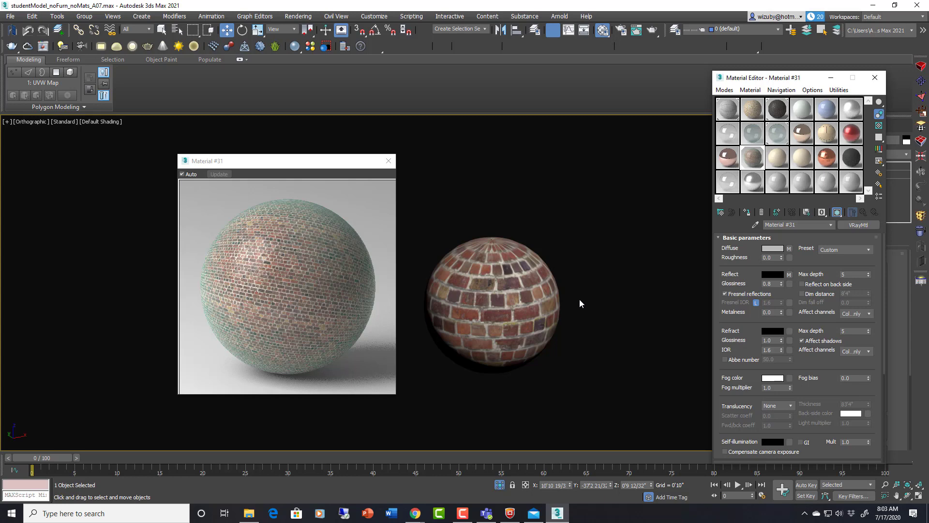
Step: Close the Material #31 preview window and deselect the brick sphere in the viewport
{"action": "left_click", "coordinate": [392, 165]}
{"action": "left_click_drag", "start_coordinate": [641, 341], "coordinate": [303, 182]}
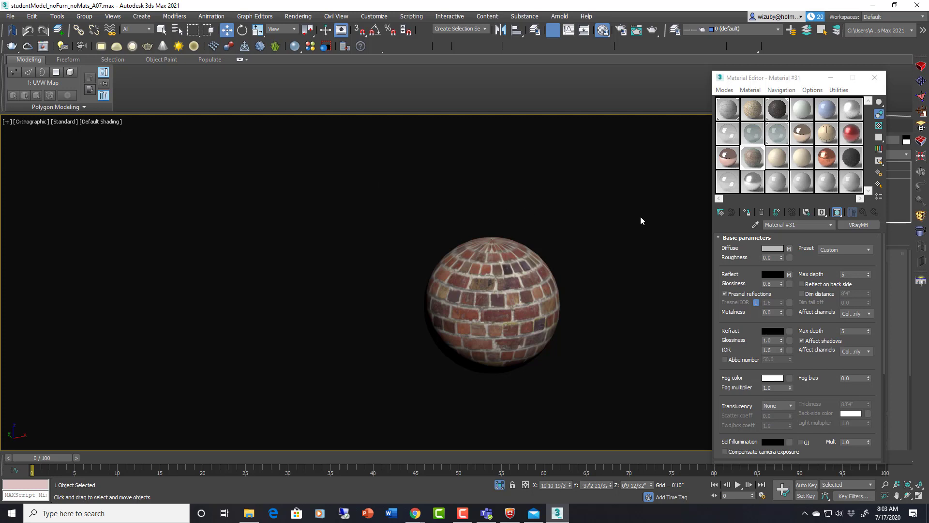
{"action": "left_click", "coordinate": [589, 257]}
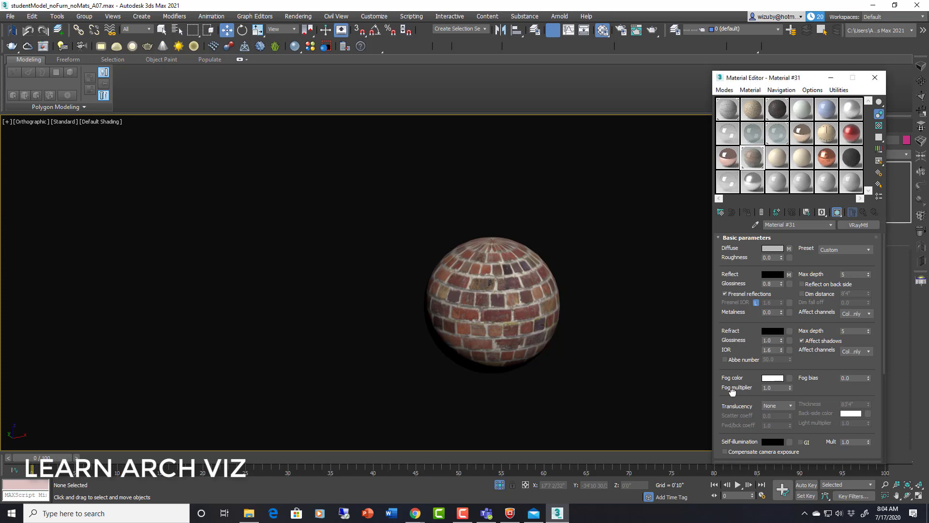
{"action": "scroll", "coordinate": [734, 387], "scroll_direction": "down", "scroll_amount": 5}
{"action": "scroll", "coordinate": [748, 290], "scroll_direction": "up", "scroll_amount": 6}
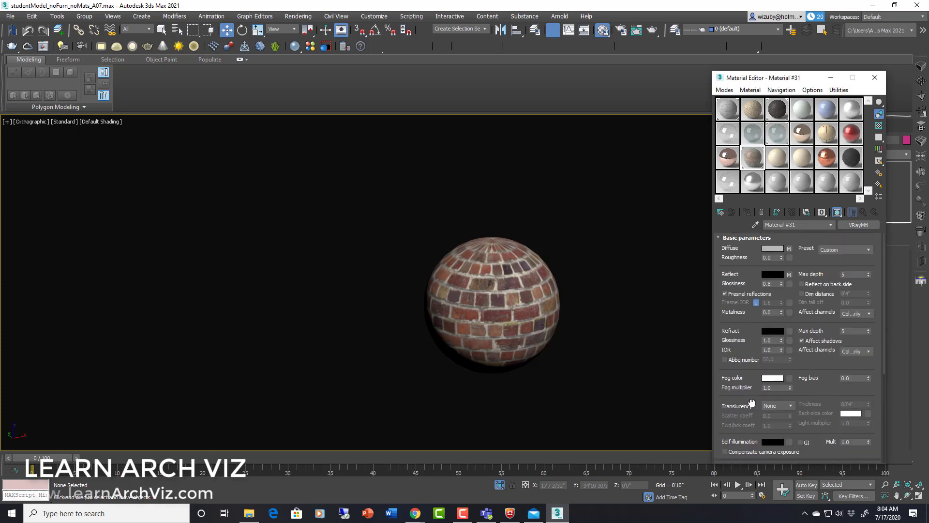
{"action": "scroll", "coordinate": [758, 330], "scroll_direction": "down", "scroll_amount": 5}
{"action": "scroll", "coordinate": [749, 274], "scroll_direction": "up", "scroll_amount": 5}
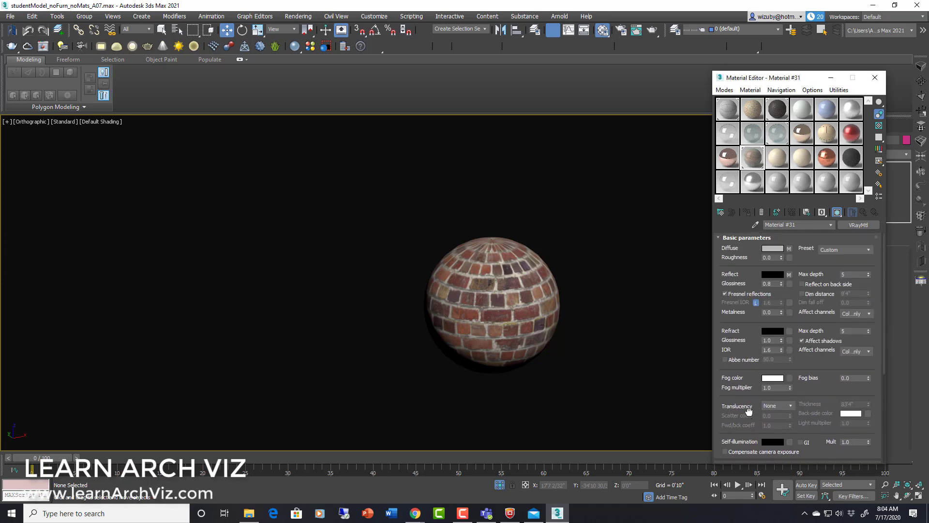